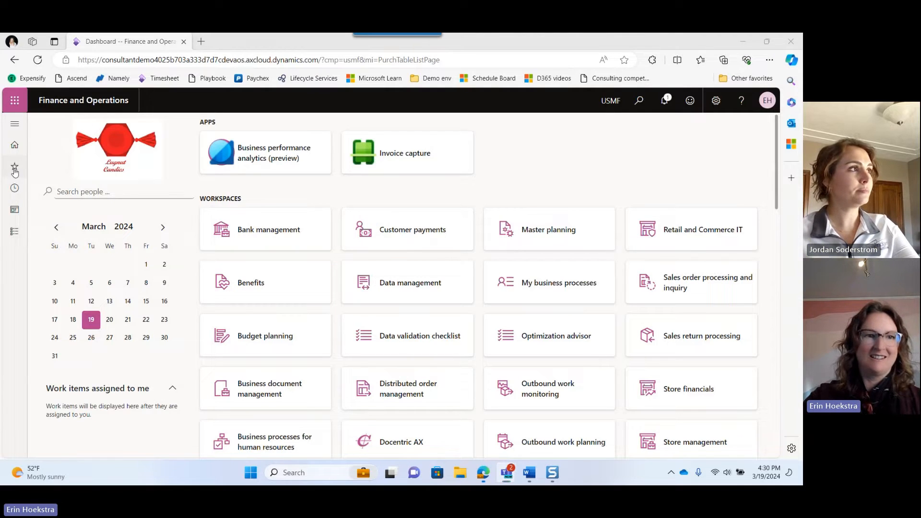
- Start a new purchase order from the favorite Purchase order preparation workspace with Jordan Industries LL as the vendor
{"action": "left_click", "coordinate": [15, 170]}
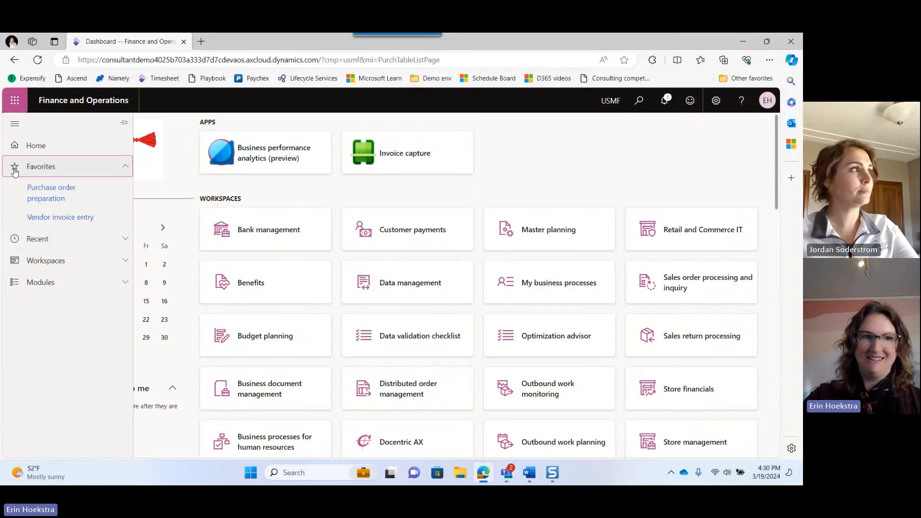
{"action": "left_click", "coordinate": [52, 192]}
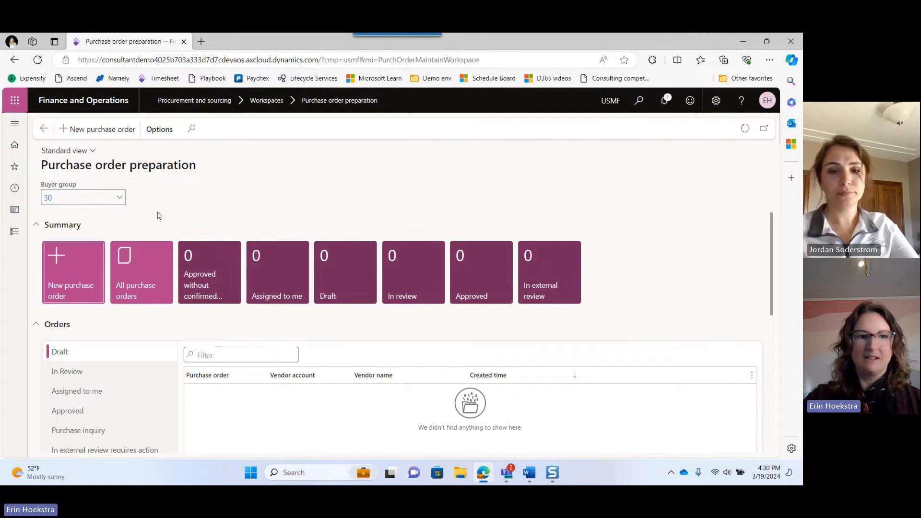
{"action": "left_click", "coordinate": [96, 275]}
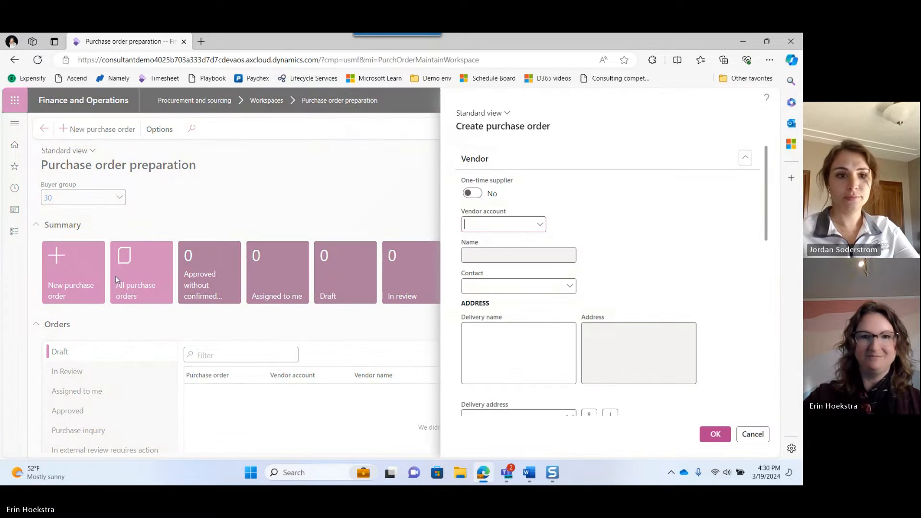
{"action": "type", "text": "jor"}
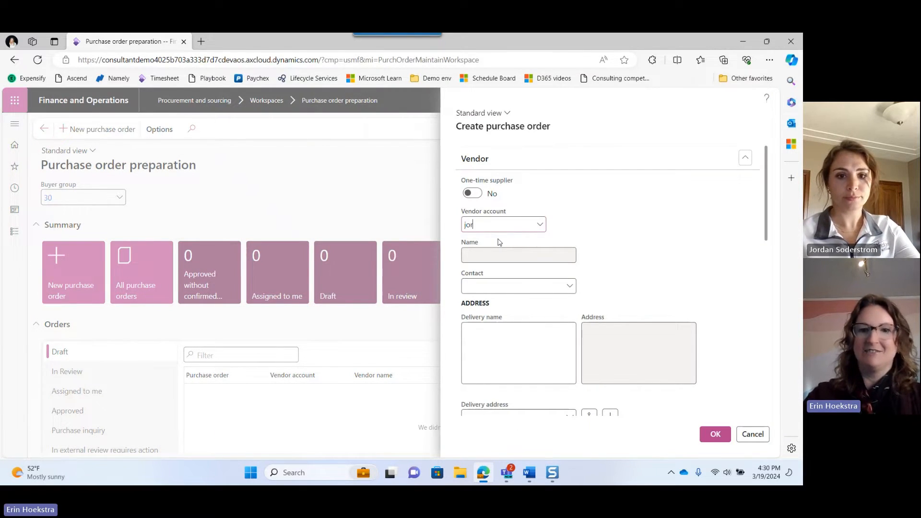
{"action": "left_click", "coordinate": [509, 258]}
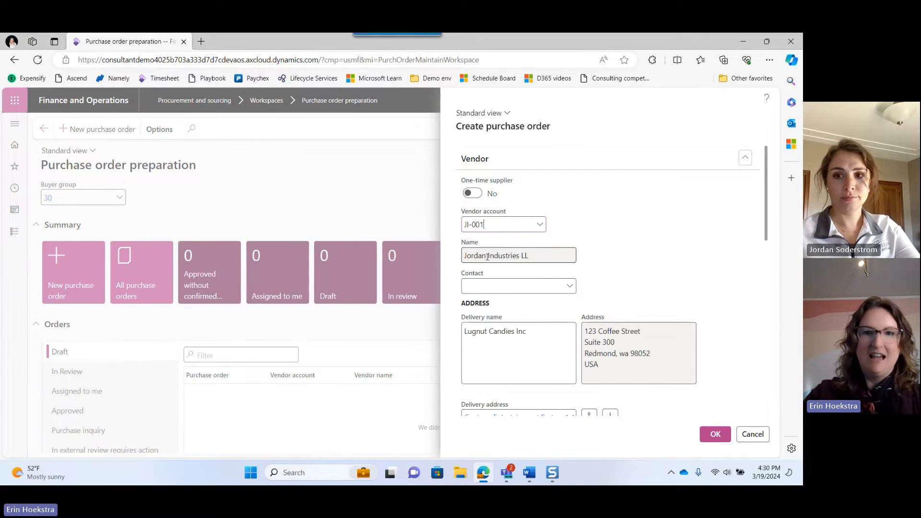
- Assign the vendor's only listed contact person to the new purchase order
{"action": "left_click", "coordinate": [571, 288]}
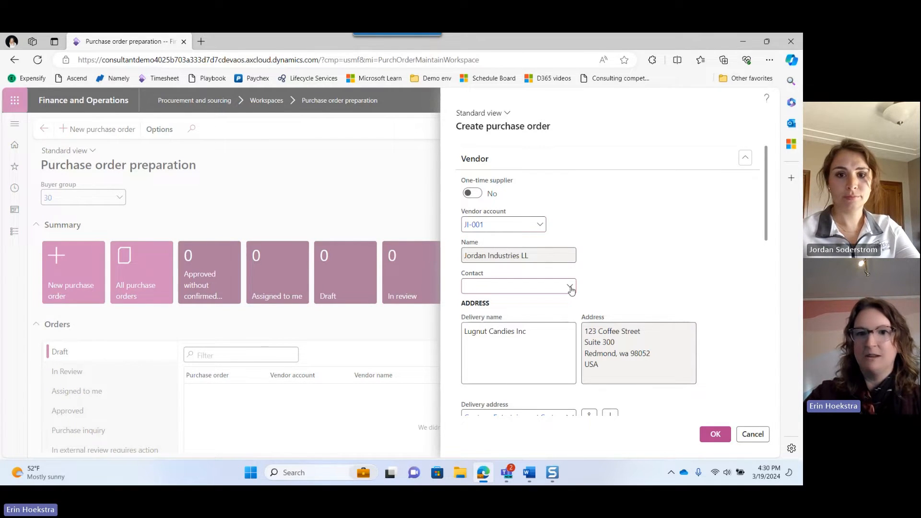
{"action": "left_click", "coordinate": [570, 287]}
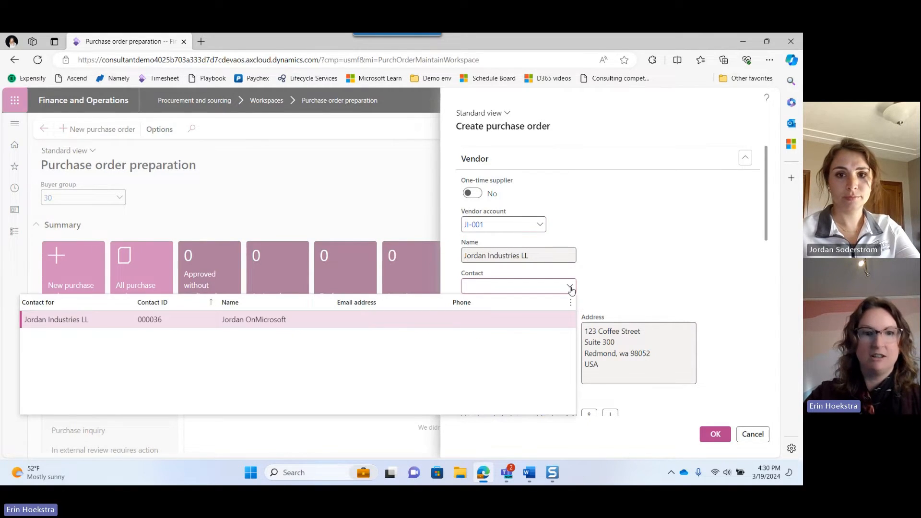
{"action": "left_click", "coordinate": [417, 320]}
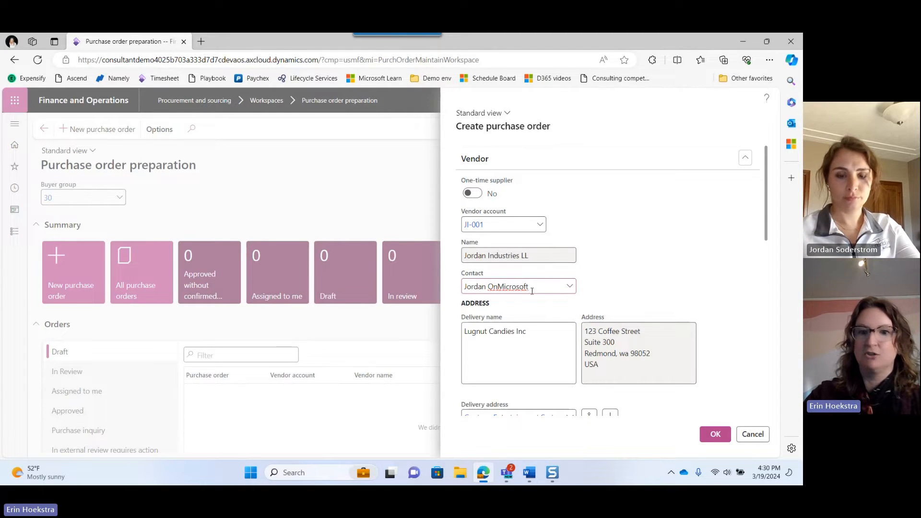
- Set the storage dimensions to site 2 and warehouse 24, and create the purchase order
{"action": "scroll", "coordinate": [748, 303], "scroll_direction": "down", "scroll_amount": 2}
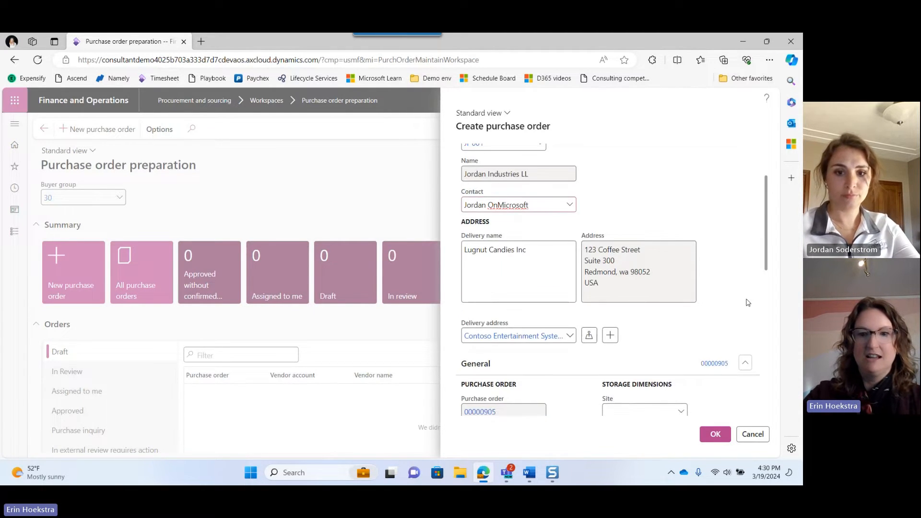
{"action": "scroll", "coordinate": [748, 302], "scroll_direction": "down", "scroll_amount": 2}
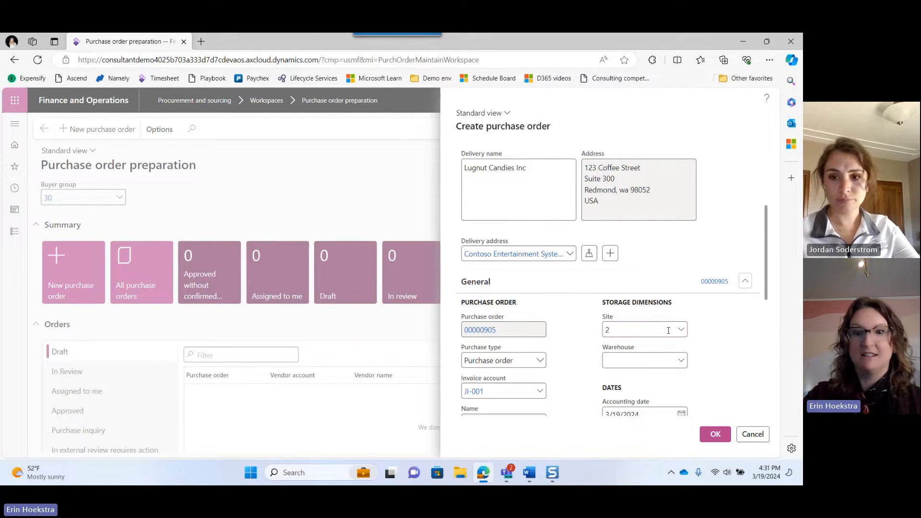
{"action": "left_click", "coordinate": [668, 331]}
{"action": "left_click", "coordinate": [616, 227]}
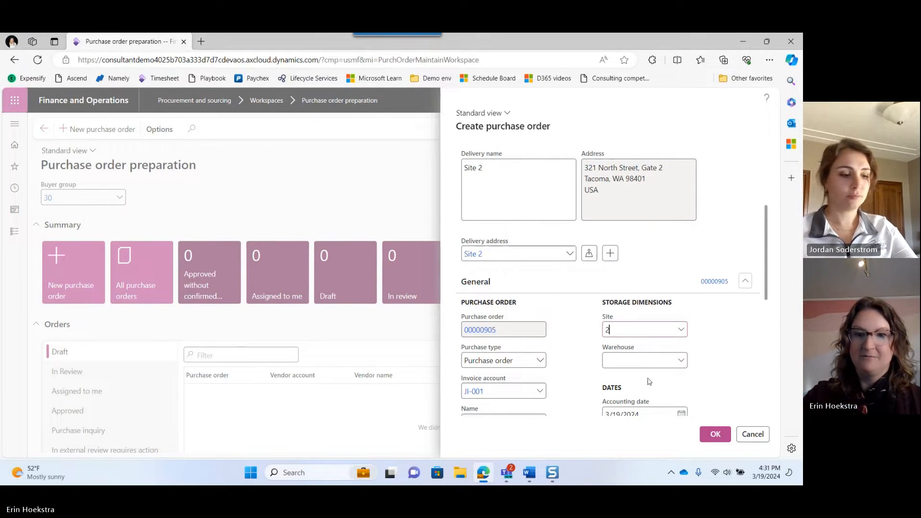
{"action": "left_click", "coordinate": [637, 365]}
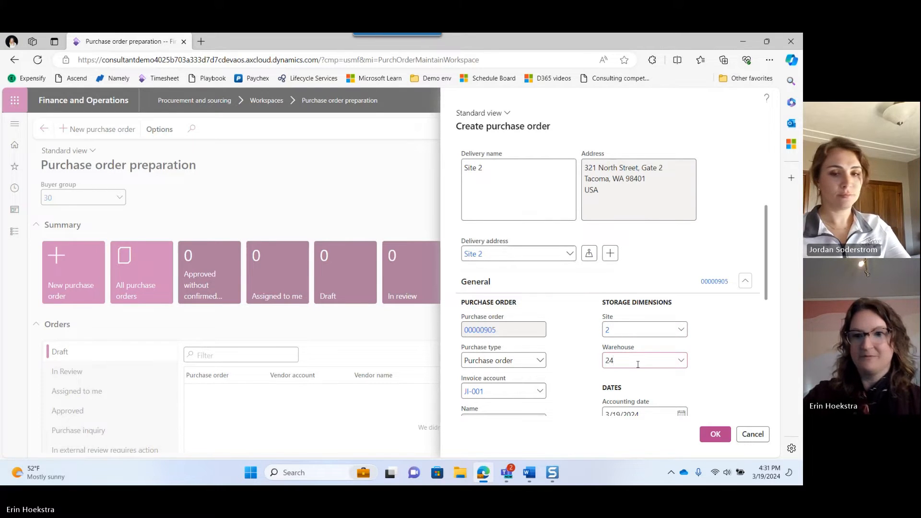
{"action": "left_click", "coordinate": [550, 258]}
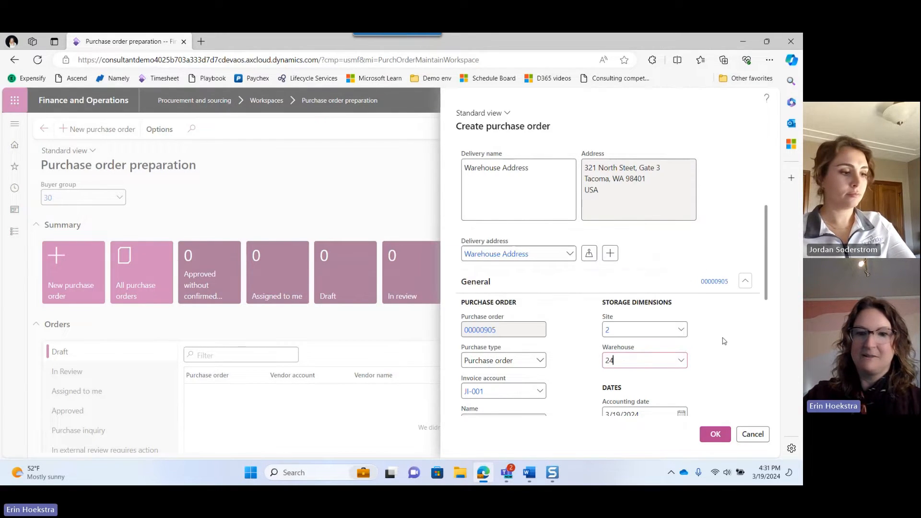
{"action": "scroll", "coordinate": [740, 376], "scroll_direction": "down", "scroll_amount": 1}
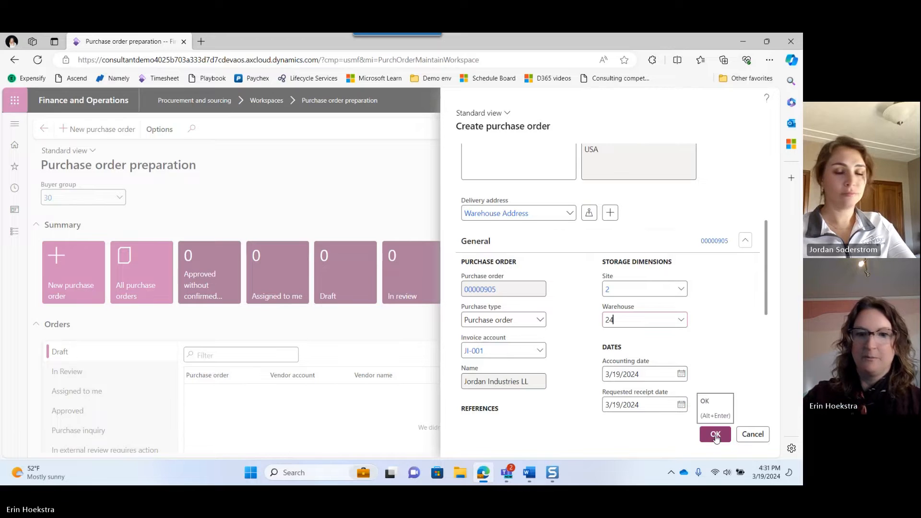
{"action": "left_click", "coordinate": [715, 435]}
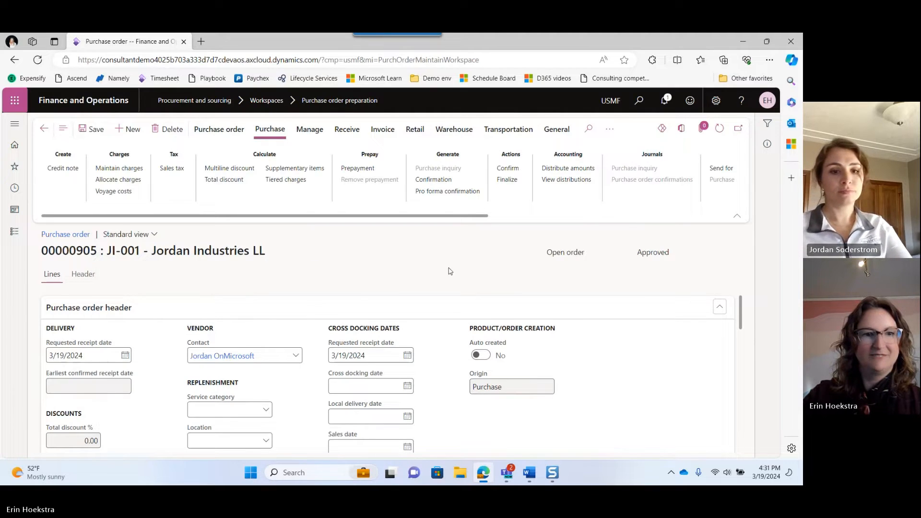
- Enter item M9212 (Speaker driver) on the first purchase order line
{"action": "scroll", "coordinate": [664, 353], "scroll_direction": "down", "scroll_amount": 5}
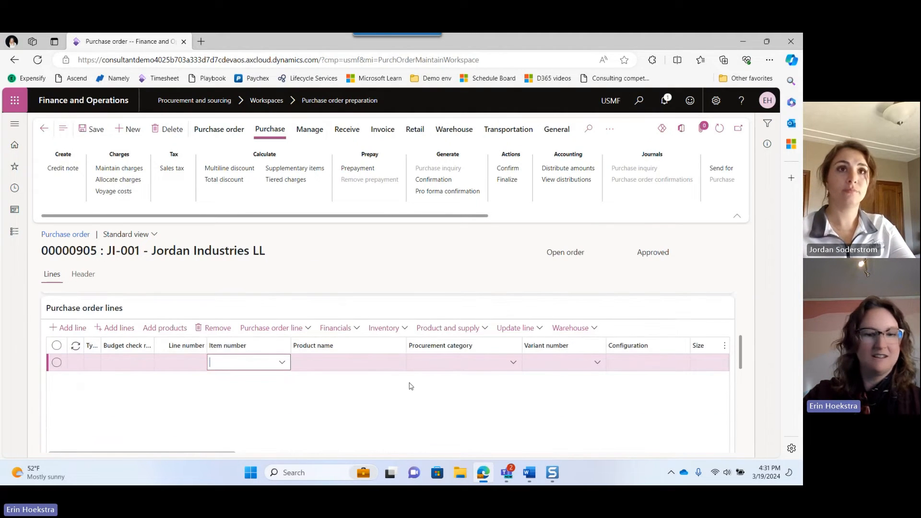
{"action": "type", "text": "m9"}
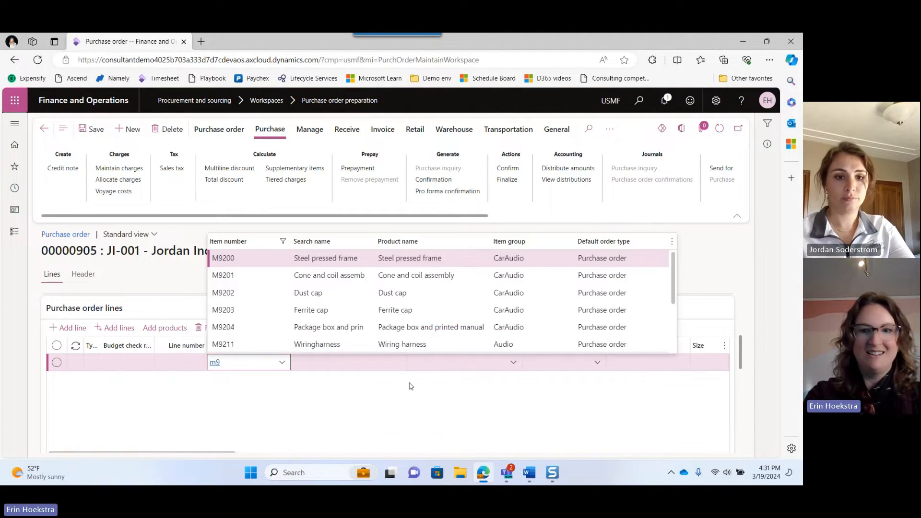
{"action": "type", "text": "212"}
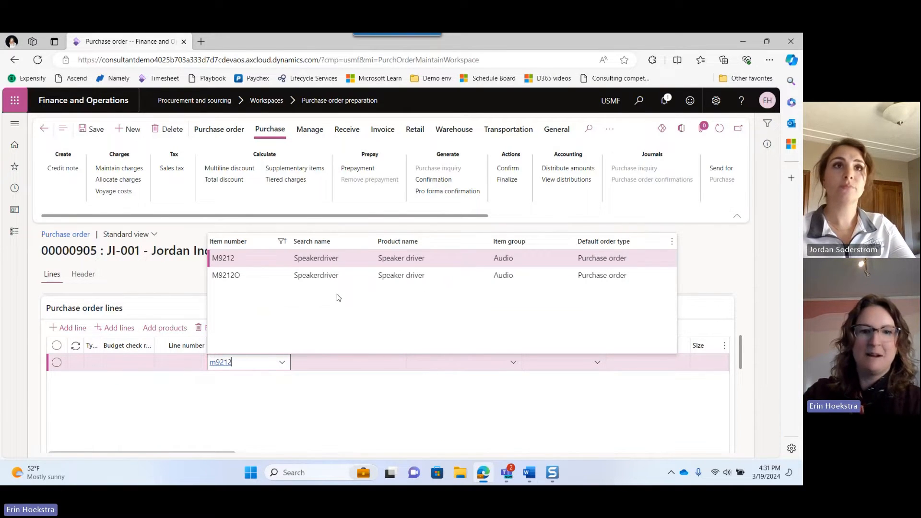
{"action": "key", "text": "Return"}
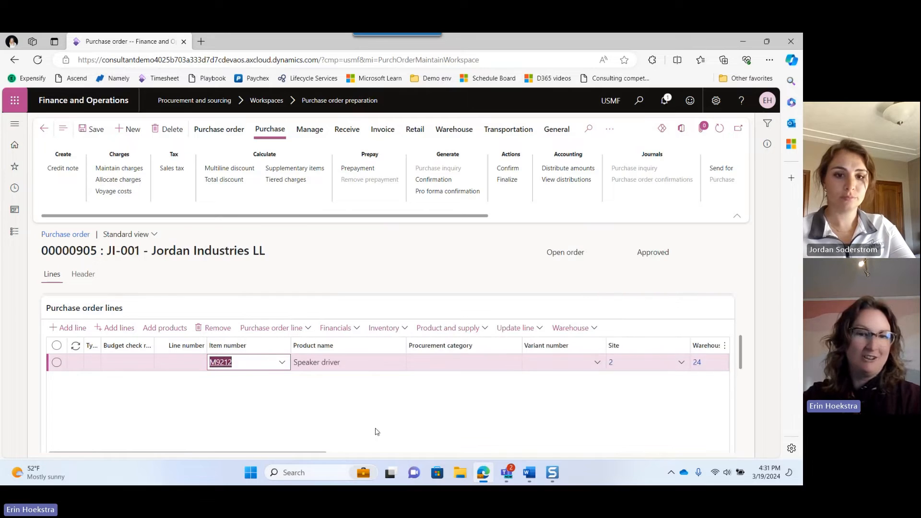
- Set the M9212 line's location to 10000 and its quantity to 10
{"action": "left_click_drag", "start_coordinate": [329, 452], "coordinate": [430, 452]}
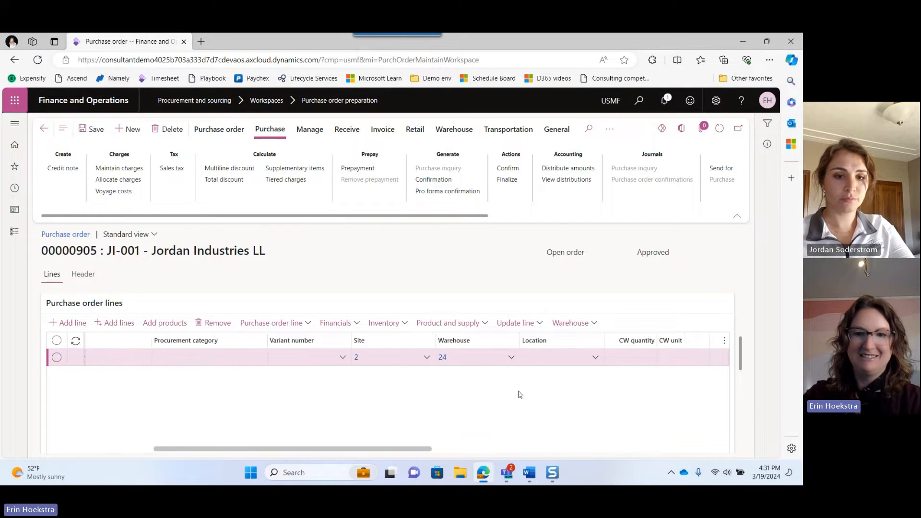
{"action": "left_click", "coordinate": [537, 358]}
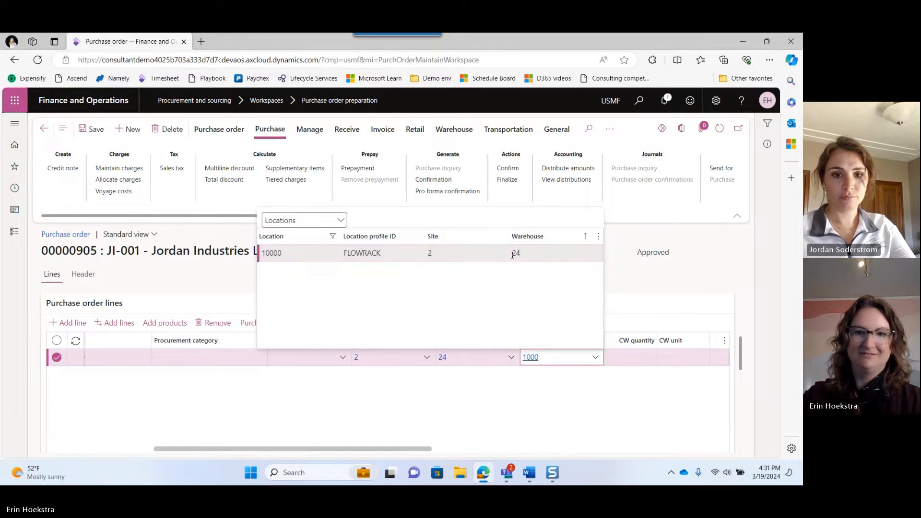
{"action": "left_click", "coordinate": [513, 254]}
{"action": "left_click_drag", "start_coordinate": [401, 447], "coordinate": [500, 451]}
{"action": "left_click", "coordinate": [524, 358]}
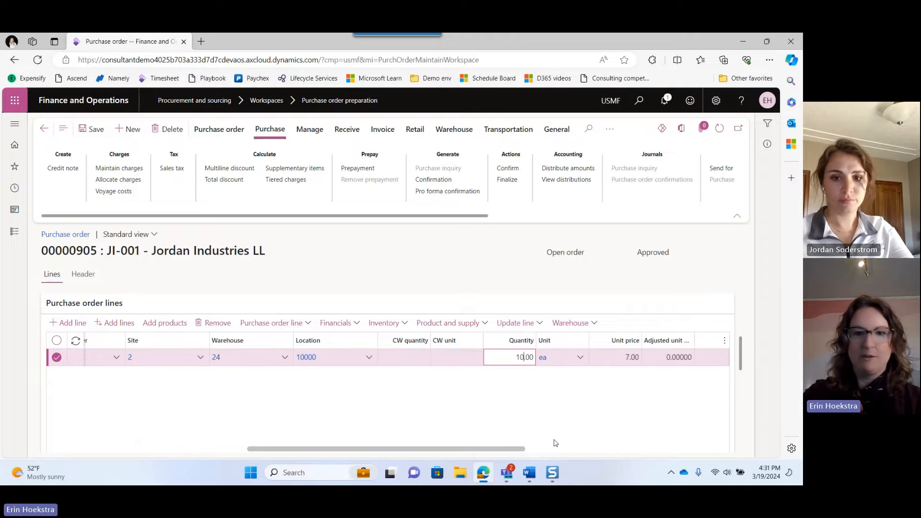
- Attach the Word file "Test PO attachment" from the OneDrive Desktop folder to the M9212 purchase order line
{"action": "left_click_drag", "start_coordinate": [744, 368], "coordinate": [743, 332]}
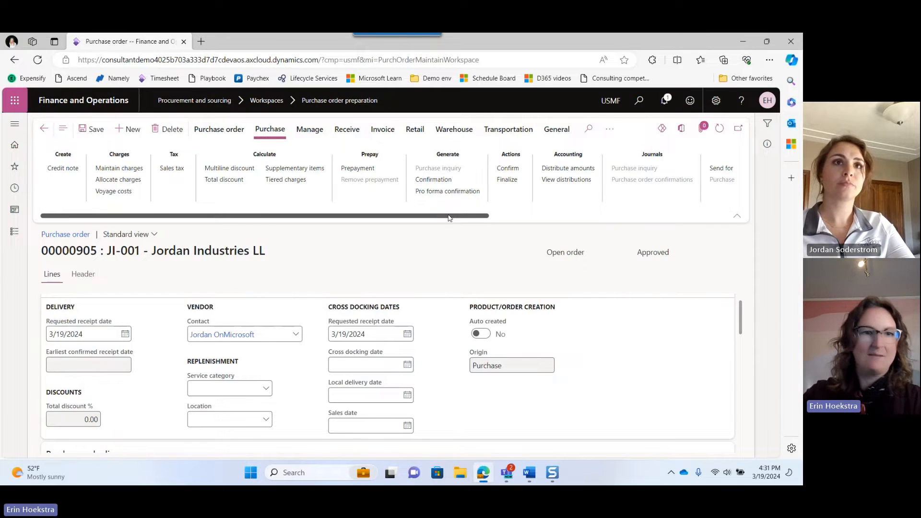
{"action": "left_click_drag", "start_coordinate": [449, 217], "coordinate": [571, 233]}
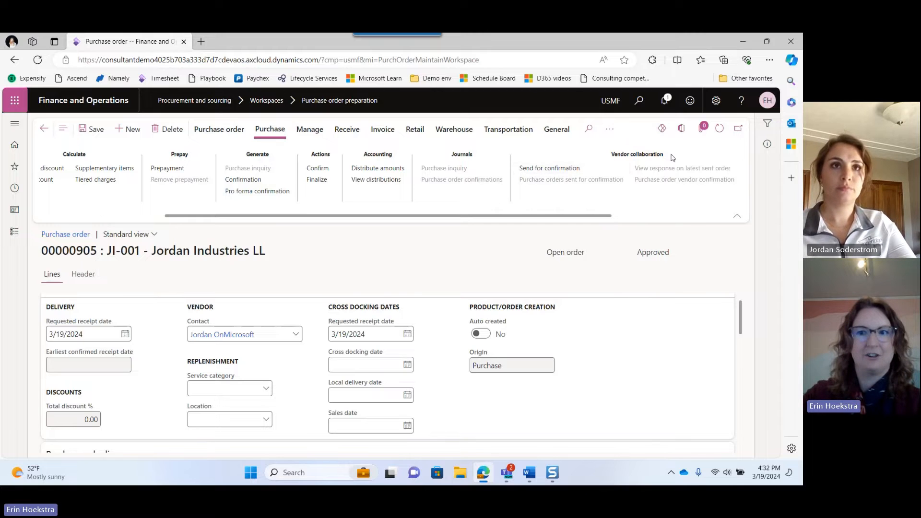
{"action": "left_click", "coordinate": [700, 134]}
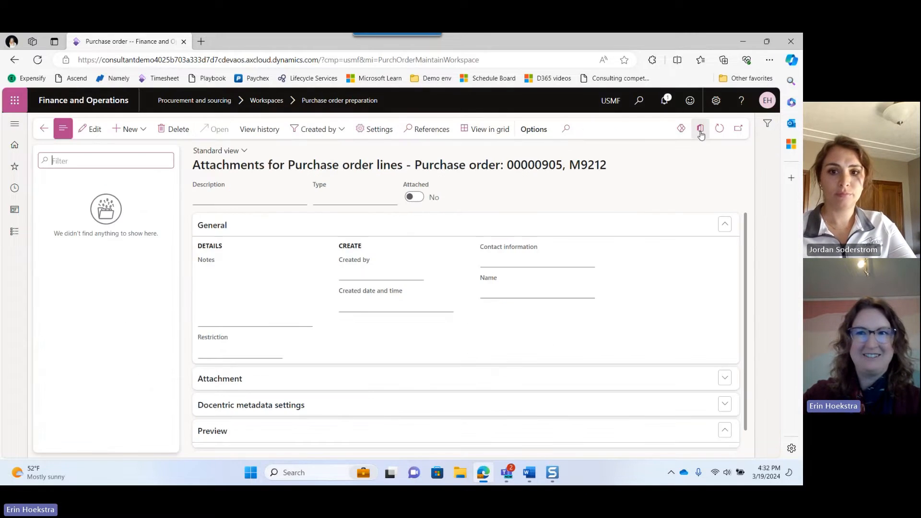
{"action": "left_click", "coordinate": [142, 133]}
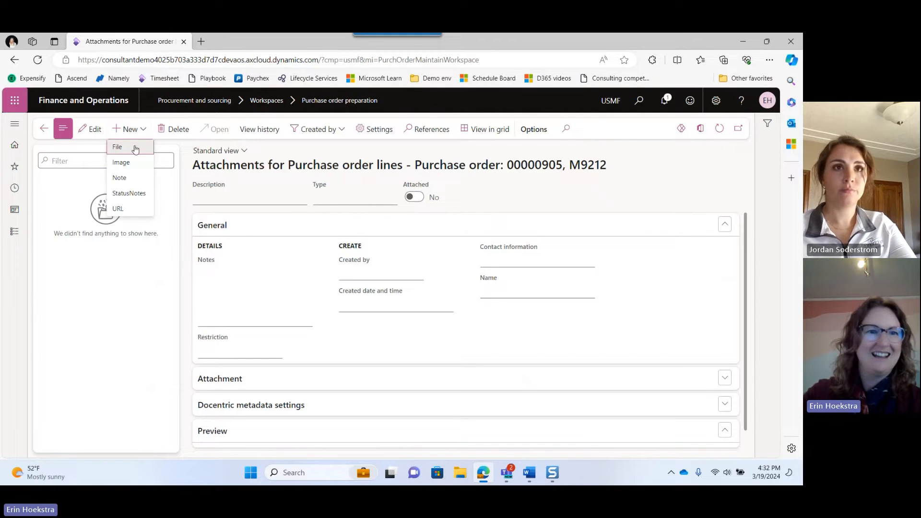
{"action": "left_click", "coordinate": [135, 149]}
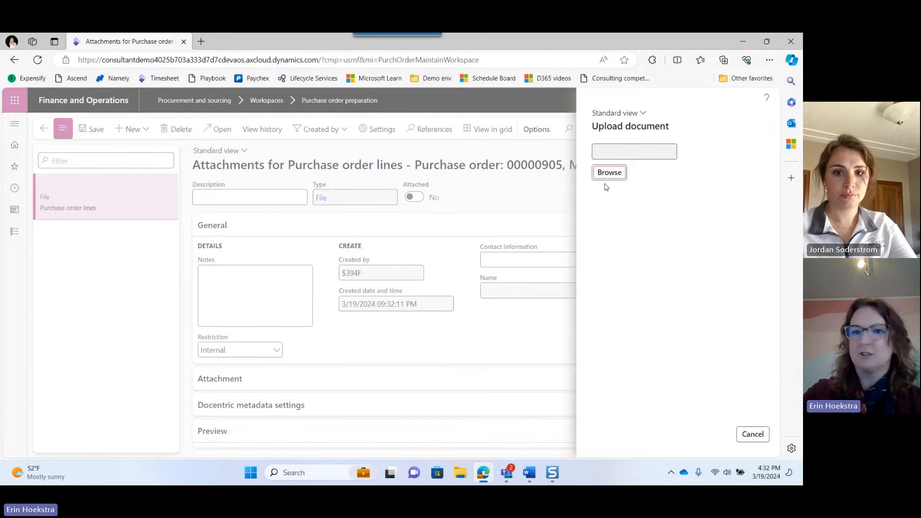
{"action": "left_click", "coordinate": [608, 174]}
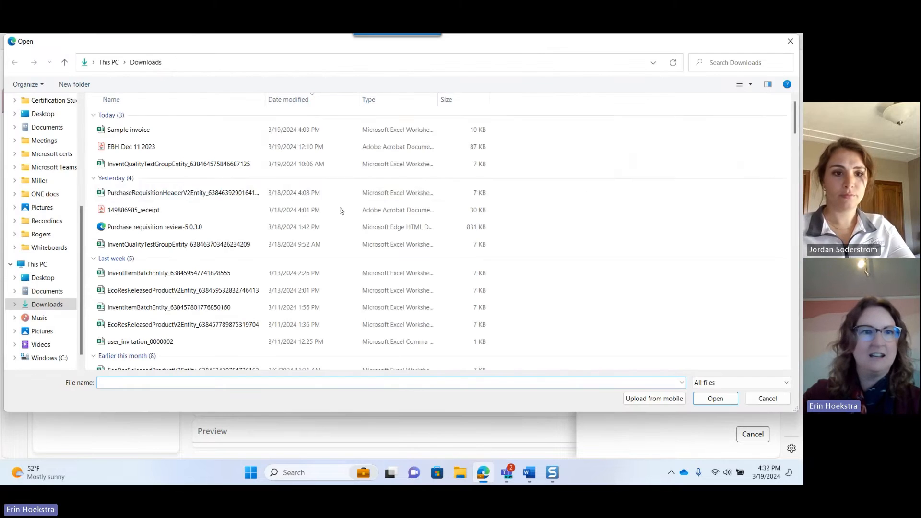
{"action": "left_click", "coordinate": [42, 114]}
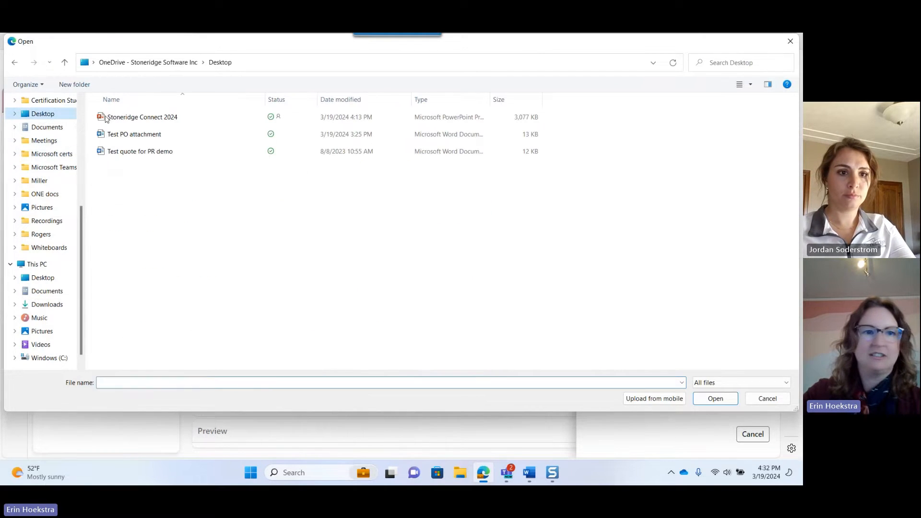
{"action": "left_click", "coordinate": [144, 135]}
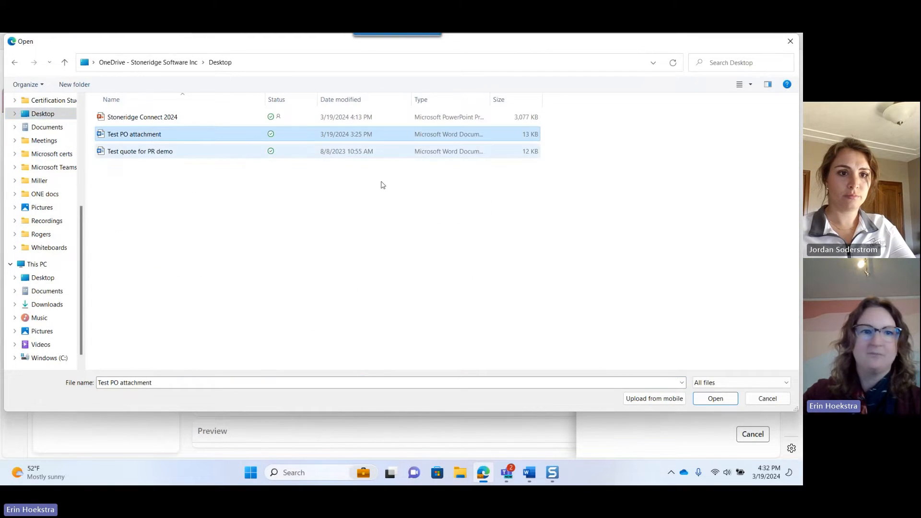
{"action": "left_click", "coordinate": [714, 398]}
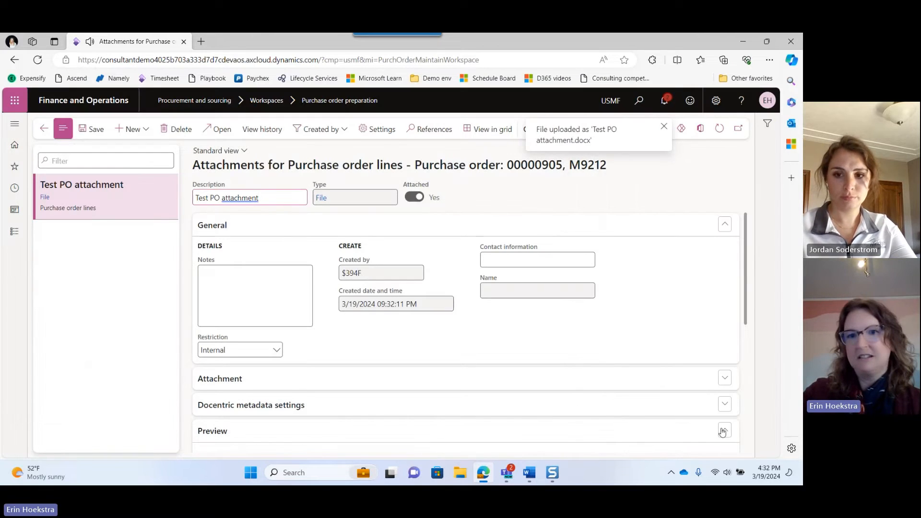
{"action": "left_click", "coordinate": [663, 127]}
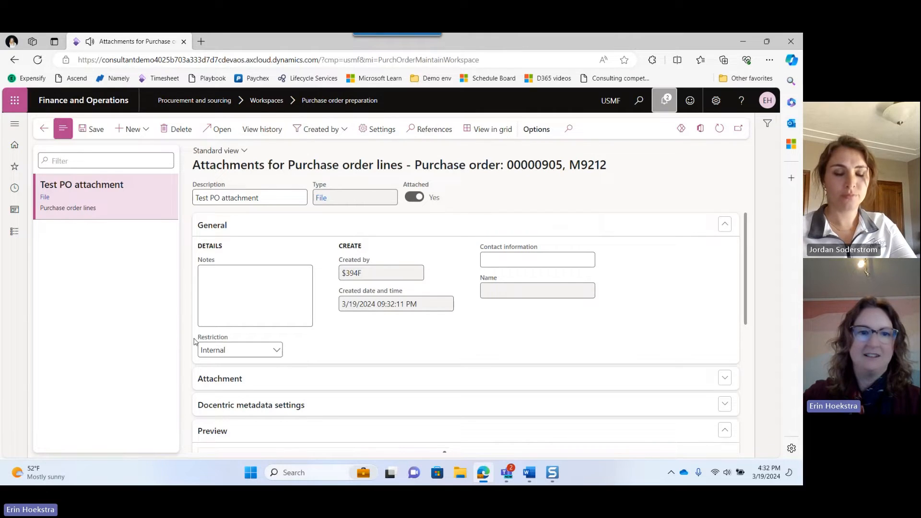
- Set the attachment's restriction to External and return to the purchase order
{"action": "left_click", "coordinate": [274, 350]}
{"action": "left_click", "coordinate": [243, 384]}
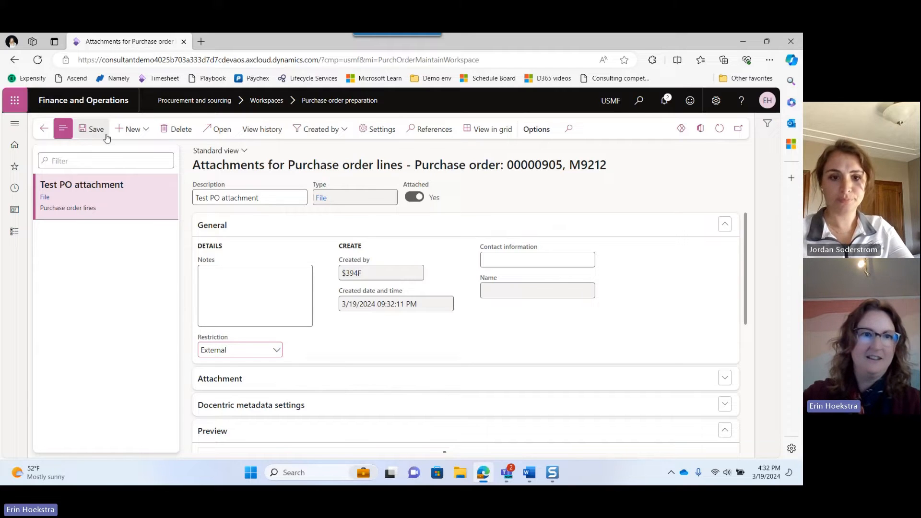
{"action": "left_click", "coordinate": [39, 134]}
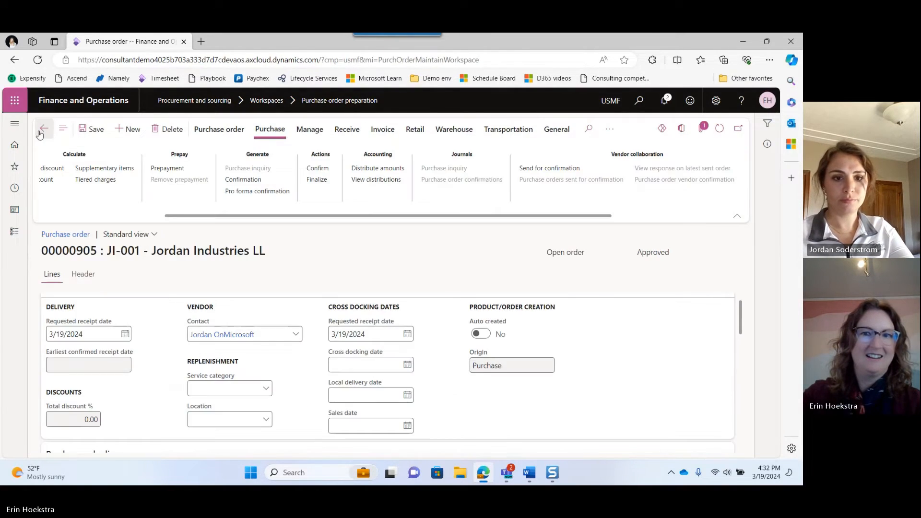
- Send the Jordan Industries LL purchase order to the vendor for confirmation with the default settings and dismiss the notification
{"action": "left_click", "coordinate": [542, 168]}
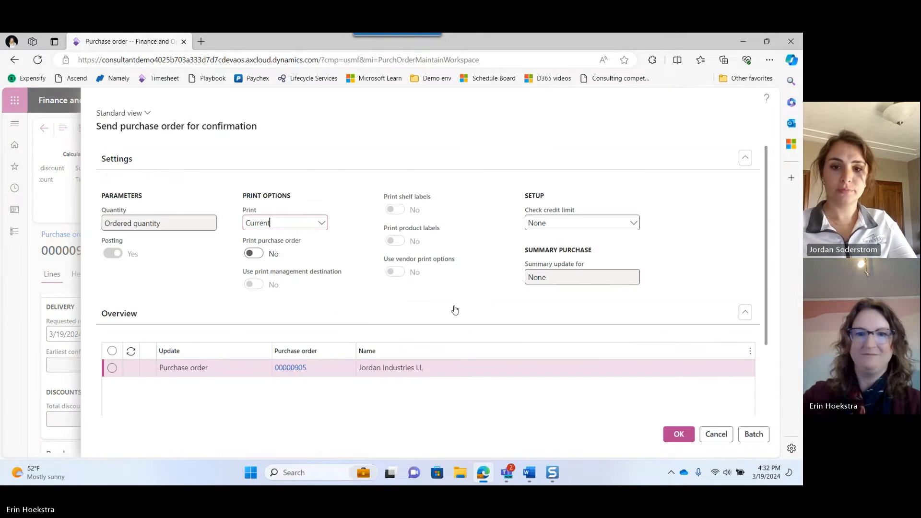
{"action": "left_click", "coordinate": [679, 434]}
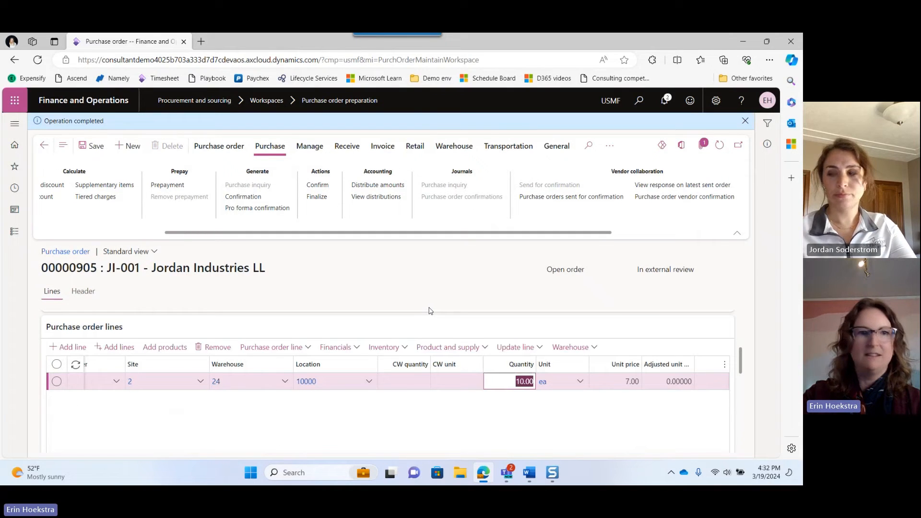
{"action": "left_click", "coordinate": [745, 122]}
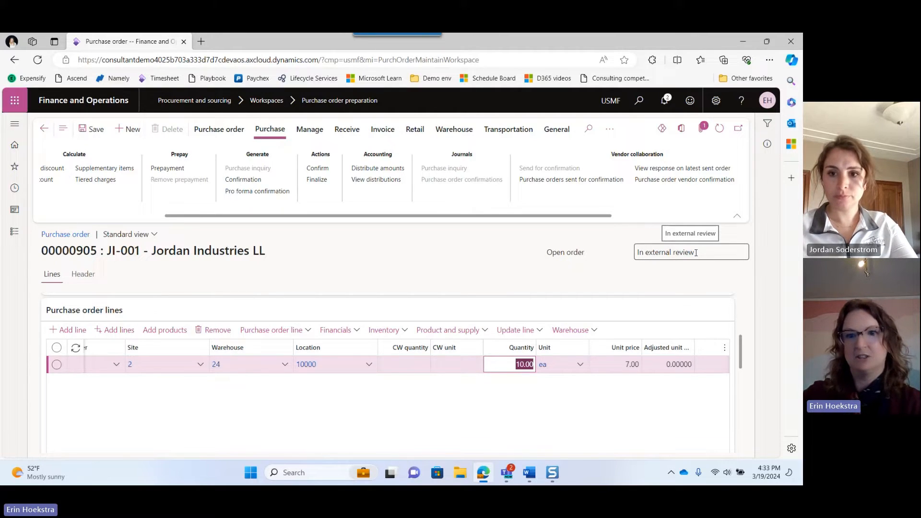
- Return to the Purchase order preparation workspace and review the orders in external review awaiting vendor response
{"action": "left_click", "coordinate": [43, 131]}
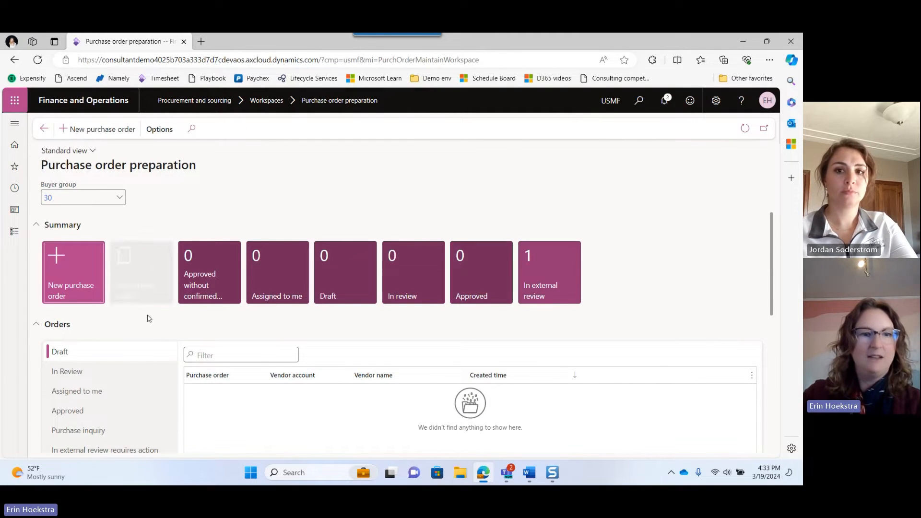
{"action": "scroll", "coordinate": [146, 327], "scroll_direction": "down", "scroll_amount": 2}
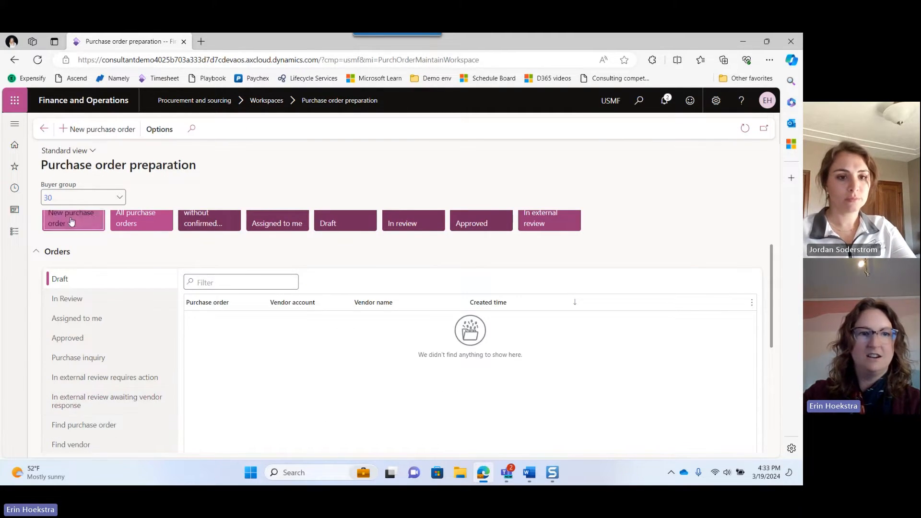
{"action": "left_click", "coordinate": [68, 399]}
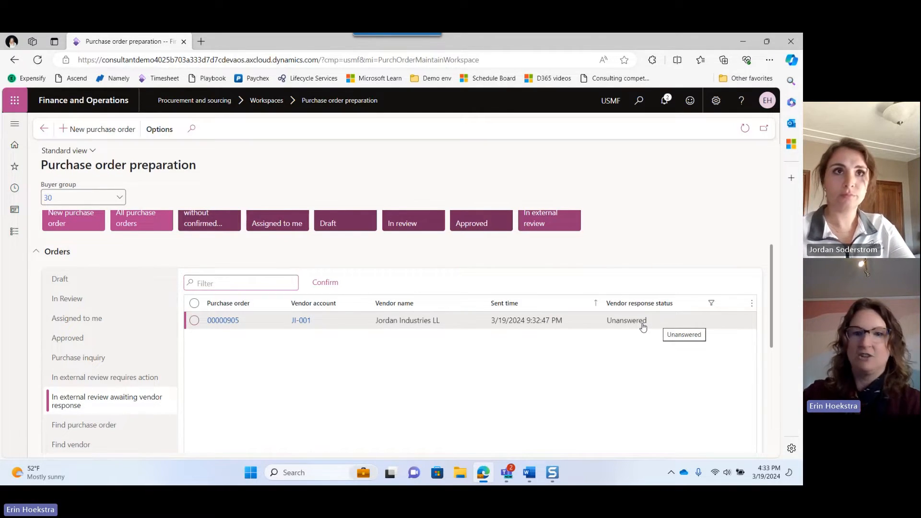
{"action": "scroll", "coordinate": [498, 354], "scroll_direction": "up", "scroll_amount": 1}
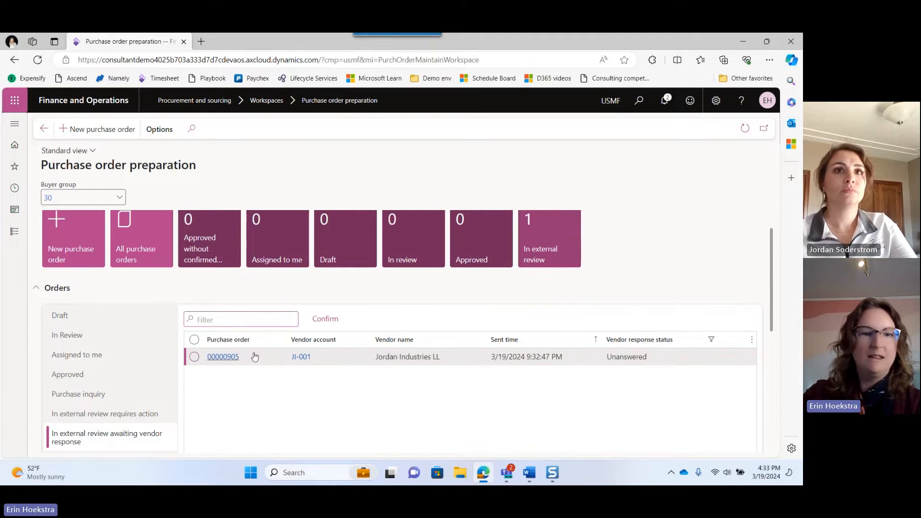
{"action": "scroll", "coordinate": [230, 367], "scroll_direction": "up", "scroll_amount": 1}
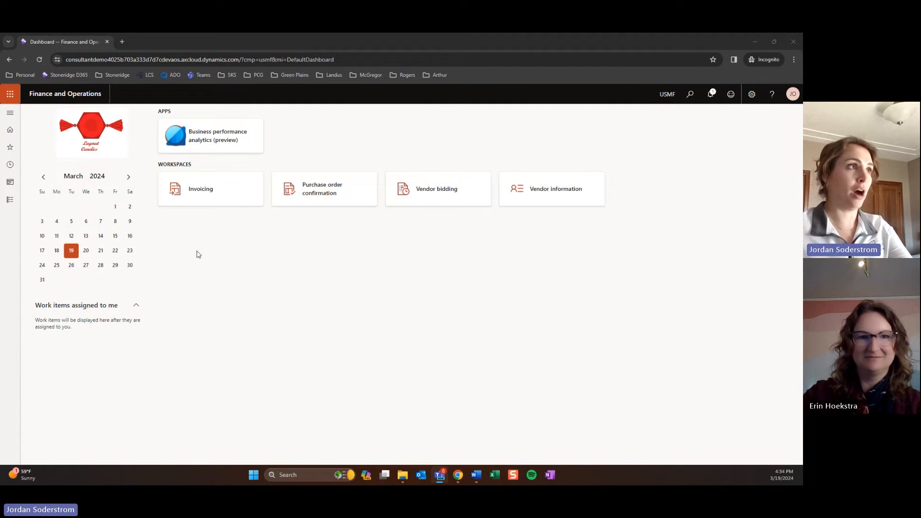
- In the vendor's Purchase order confirmation workspace, open the order for review and check its header-level notes and attachments
{"action": "left_click", "coordinate": [330, 198]}
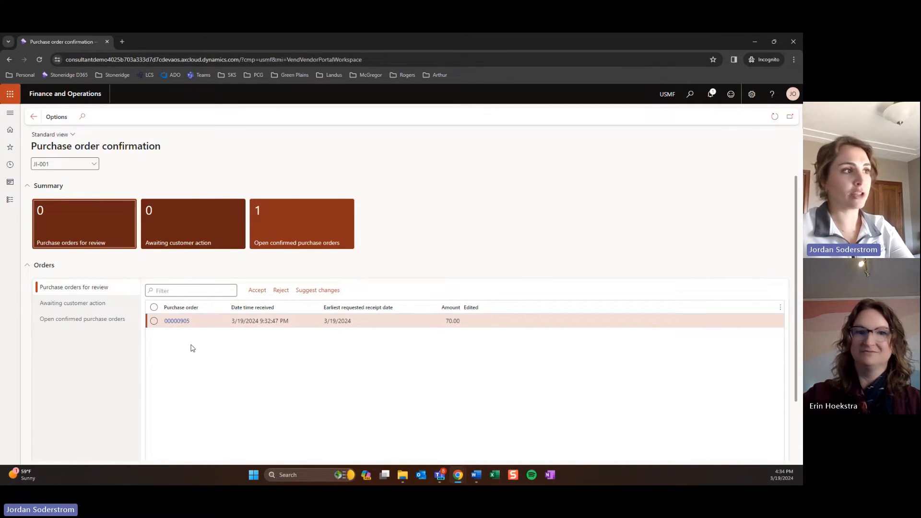
{"action": "left_click", "coordinate": [176, 321]}
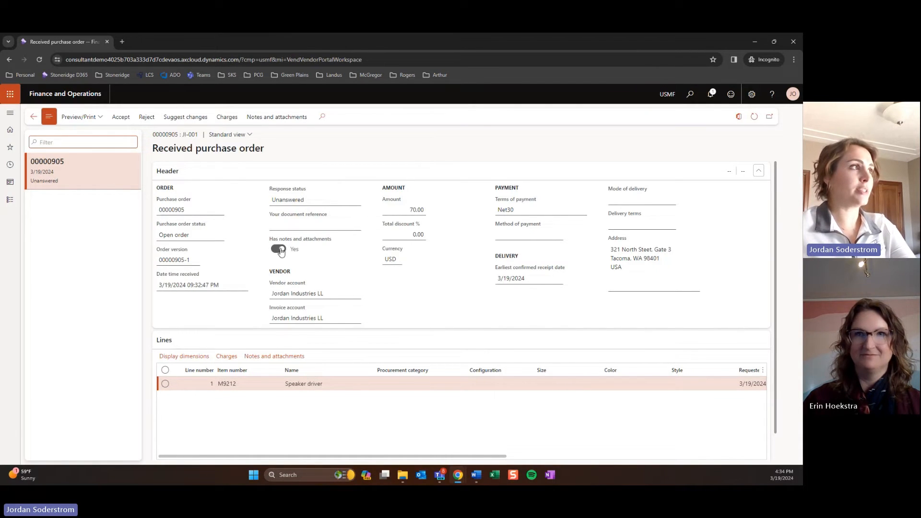
{"action": "left_click", "coordinate": [276, 118]}
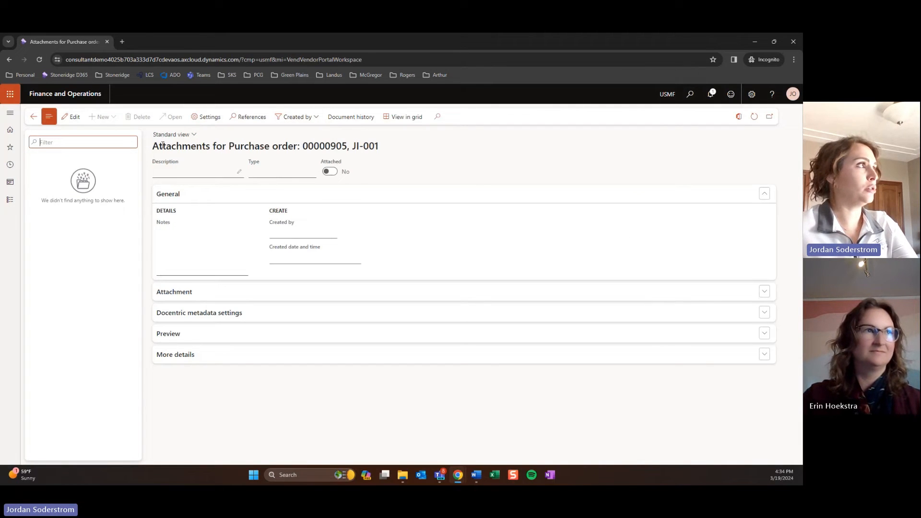
{"action": "left_click", "coordinate": [34, 116]}
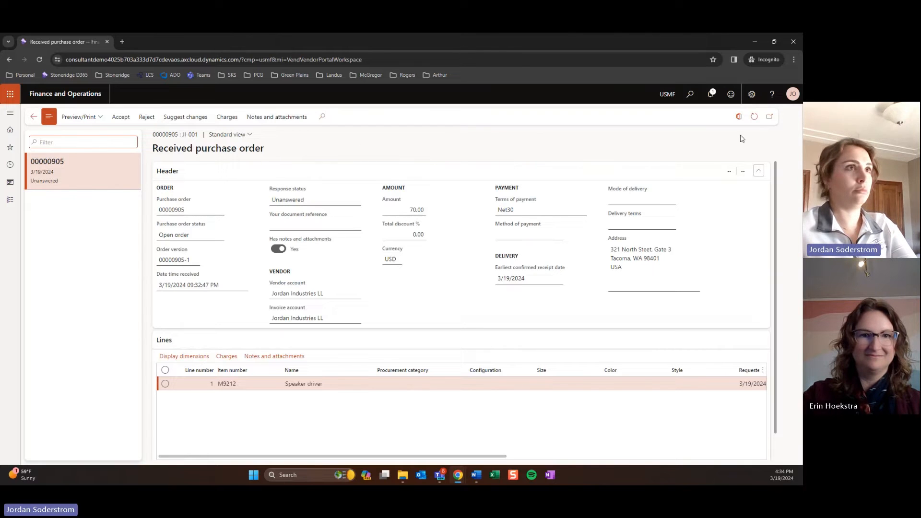
{"action": "left_click", "coordinate": [277, 116]}
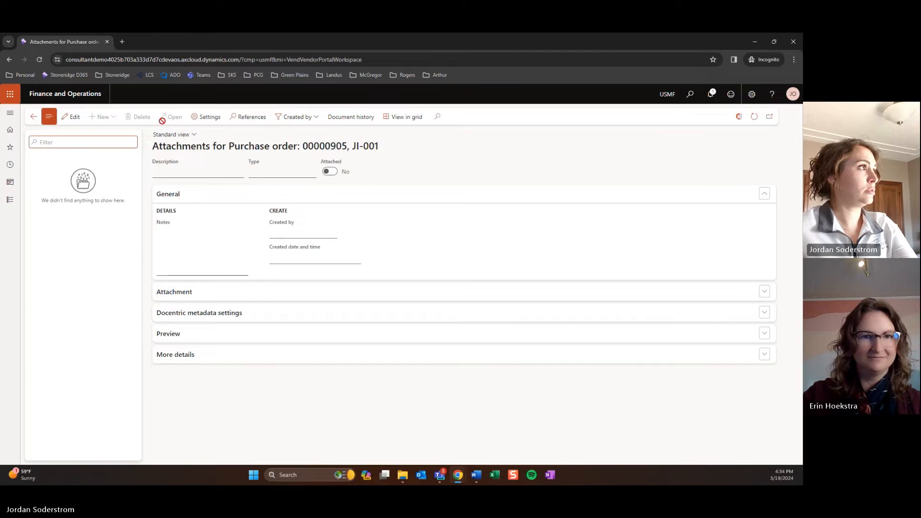
{"action": "left_click", "coordinate": [33, 117]}
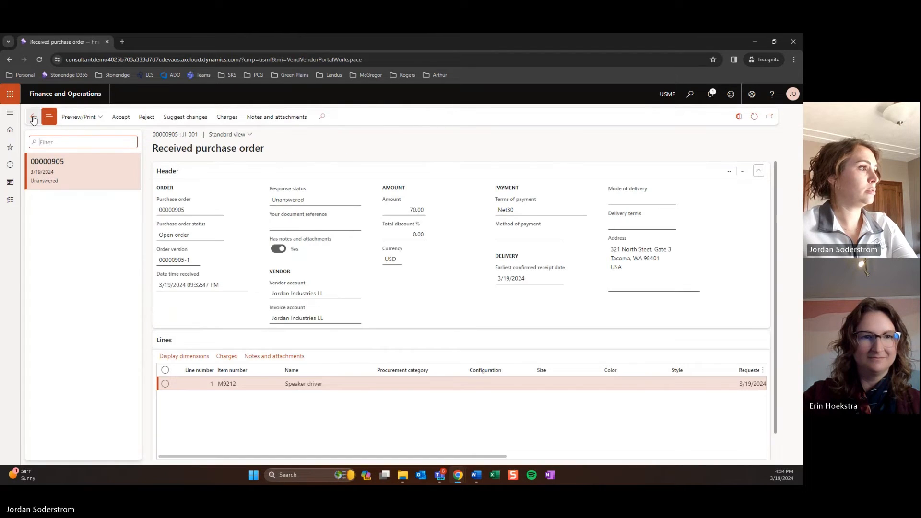
- View the notes and attachments of the M9212 line, including the file details of "Test PO attachment", and return to the order
{"action": "left_click", "coordinate": [255, 356]}
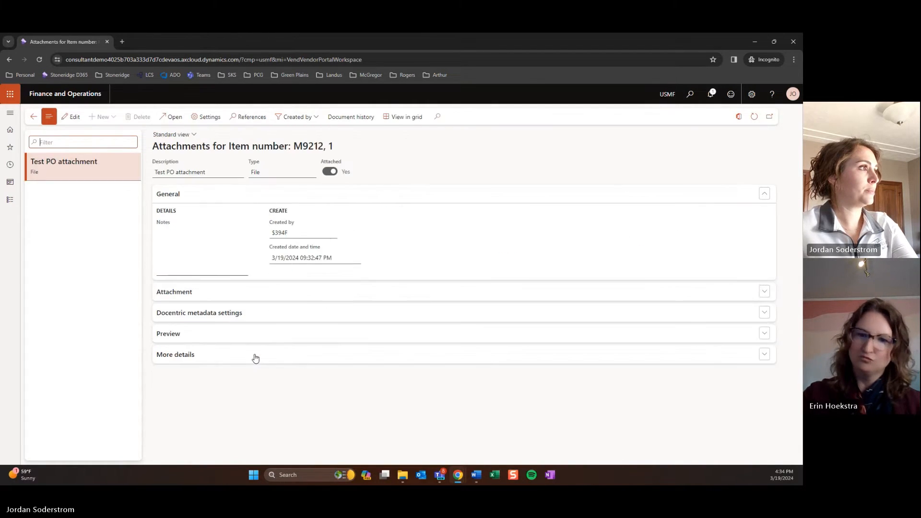
{"action": "left_click", "coordinate": [34, 117]}
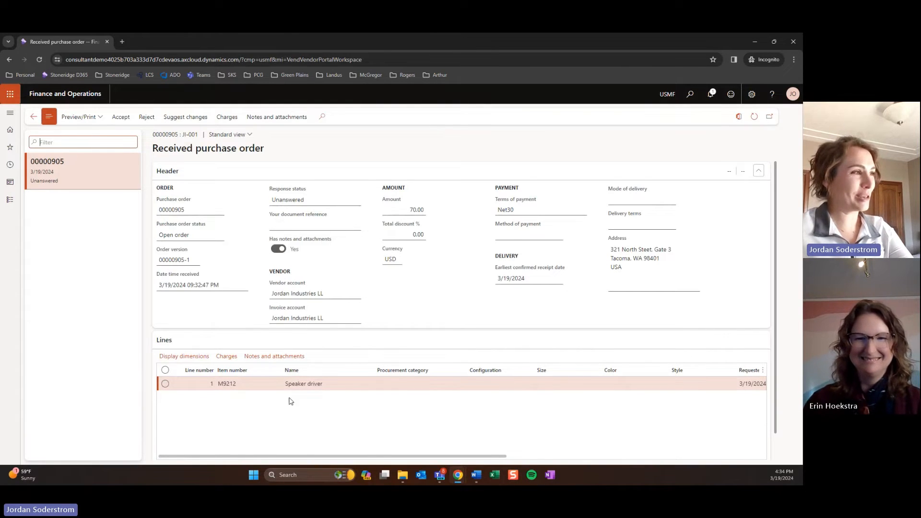
{"action": "left_click", "coordinate": [274, 356]}
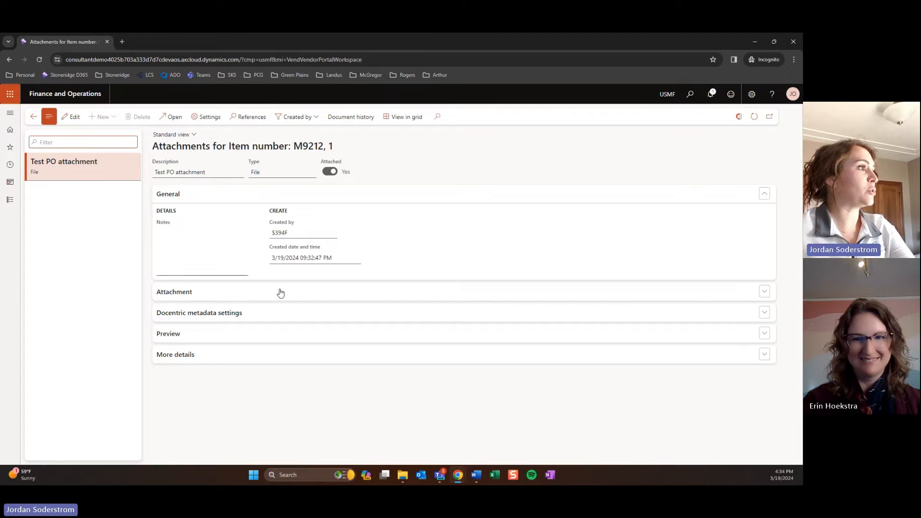
{"action": "left_click", "coordinate": [235, 298]}
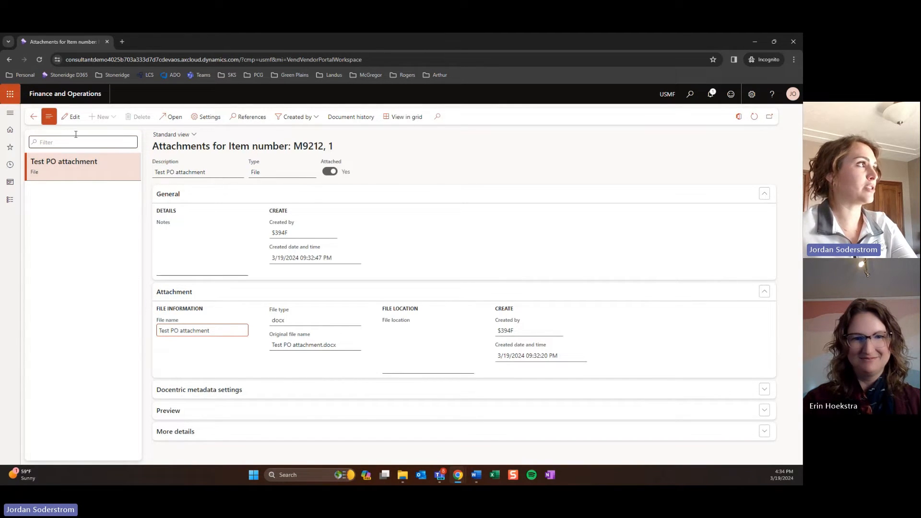
{"action": "left_click", "coordinate": [34, 116]}
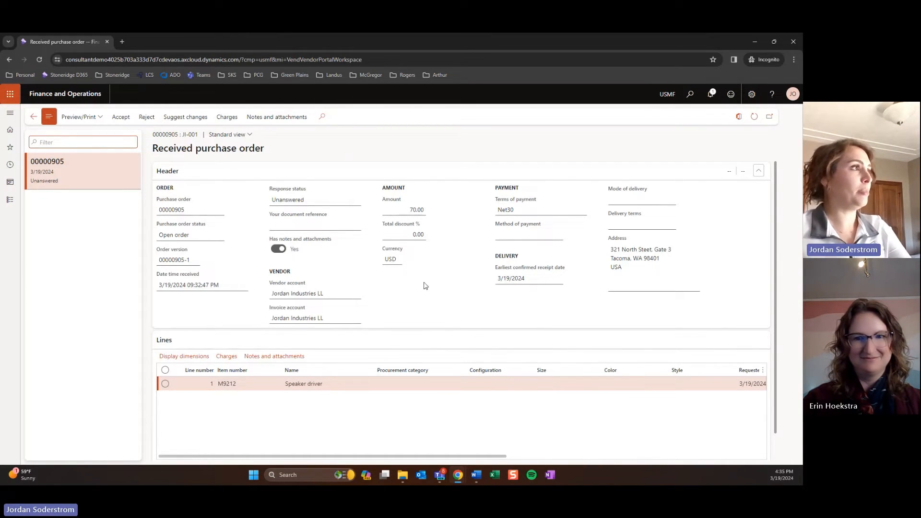
- Examine the received order's document reference field and the M9212 line's dates, quantity and unit price
{"action": "left_click", "coordinate": [341, 223]}
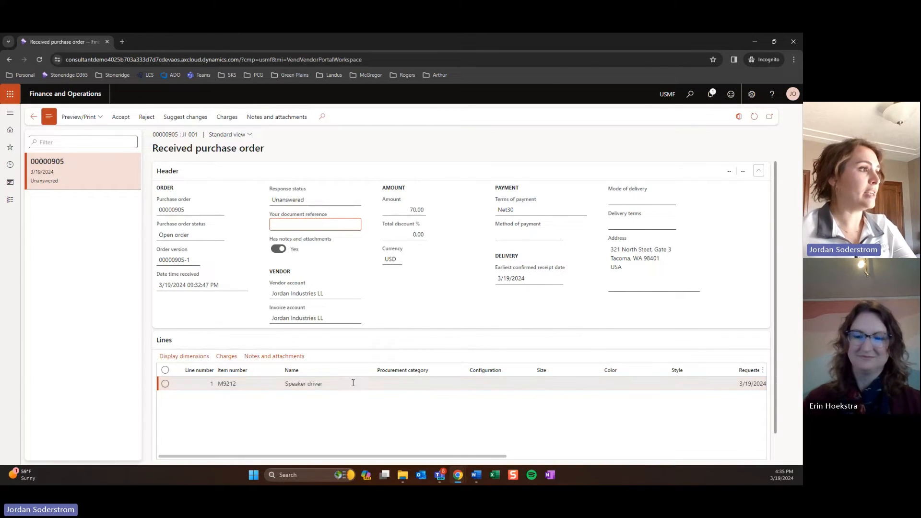
{"action": "left_click", "coordinate": [335, 386]}
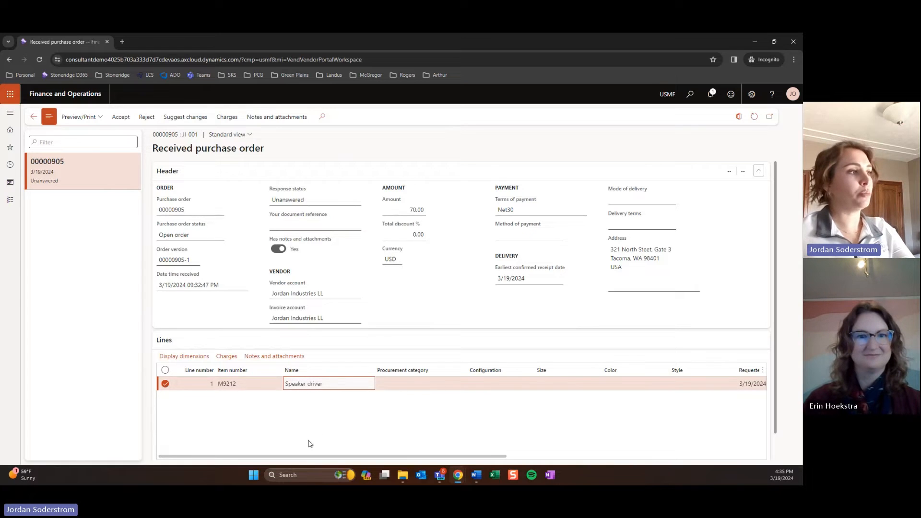
{"action": "left_click_drag", "start_coordinate": [303, 459], "coordinate": [463, 439]}
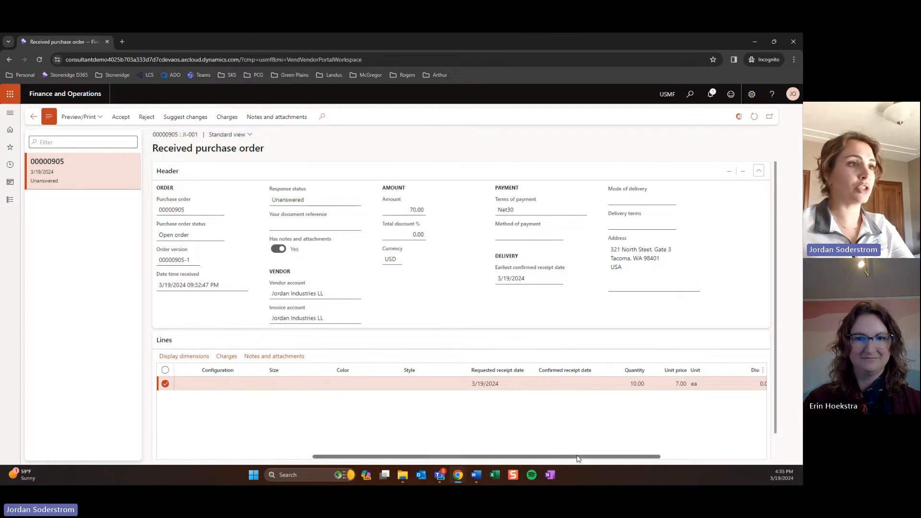
{"action": "left_click_drag", "start_coordinate": [577, 456], "coordinate": [368, 464]}
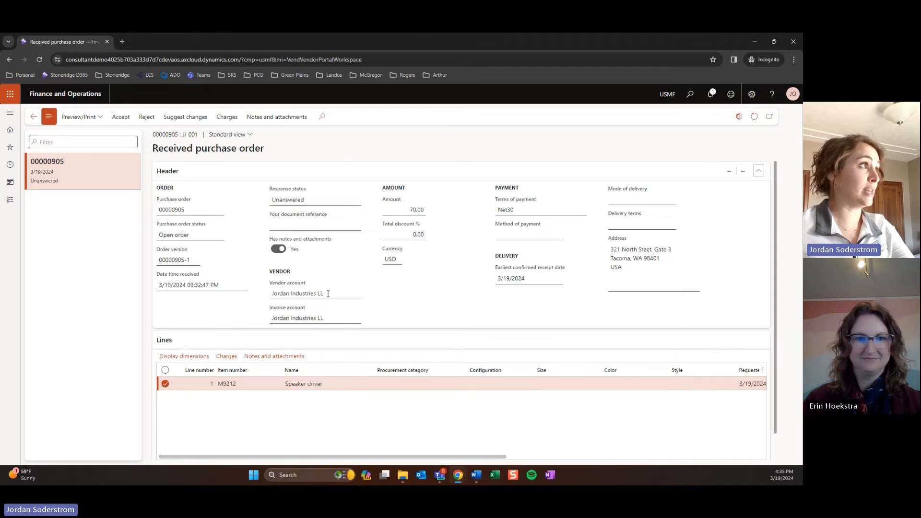
- Accept the received purchase order as the vendor with the note "I accept"
{"action": "left_click", "coordinate": [121, 117]}
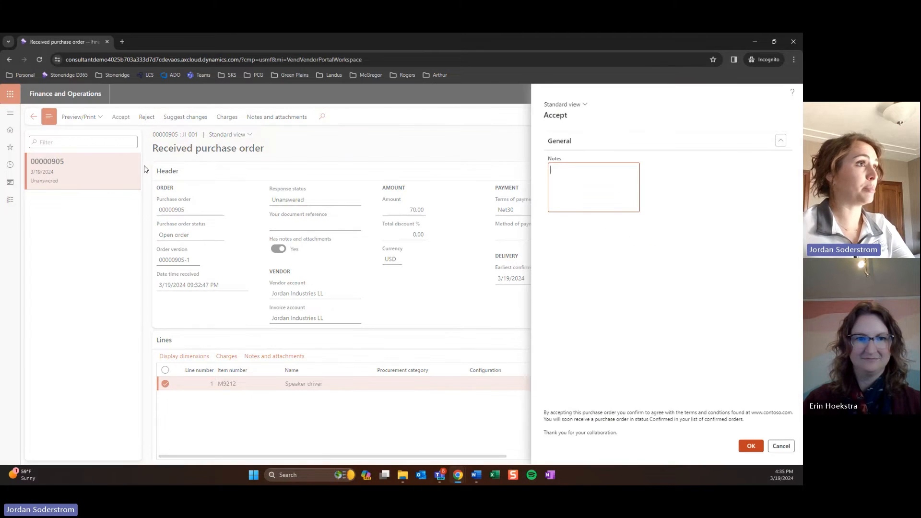
{"action": "type", "text": "I accept"}
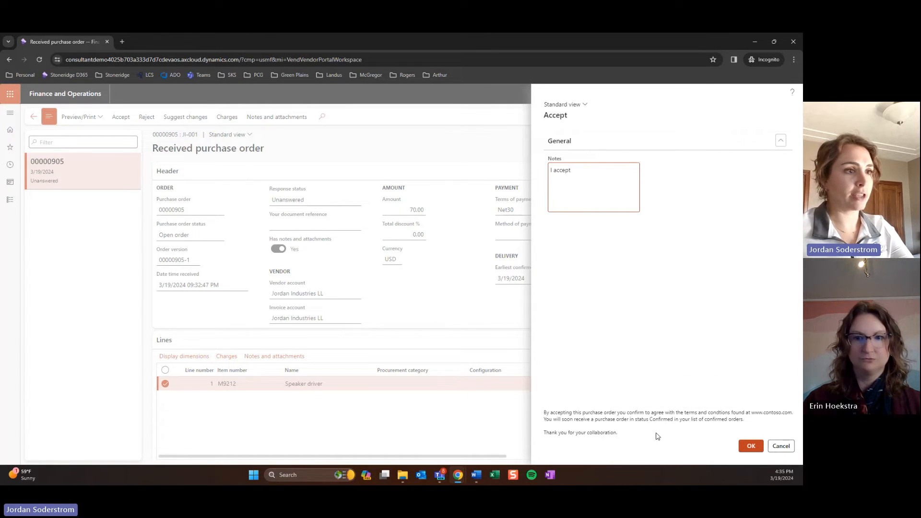
{"action": "left_click", "coordinate": [744, 451]}
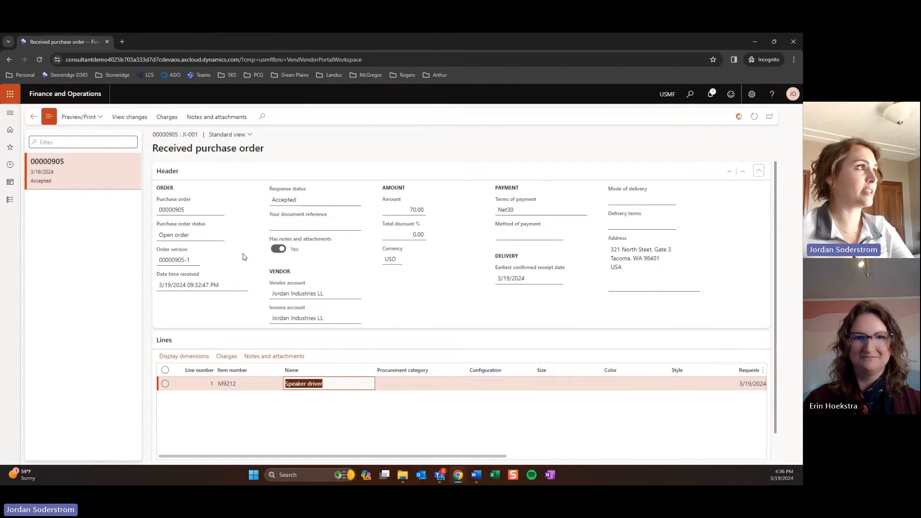
- Return to the Purchase order confirmation workspace and check the accepted order's response status under Awaiting customer action
{"action": "left_click", "coordinate": [32, 118]}
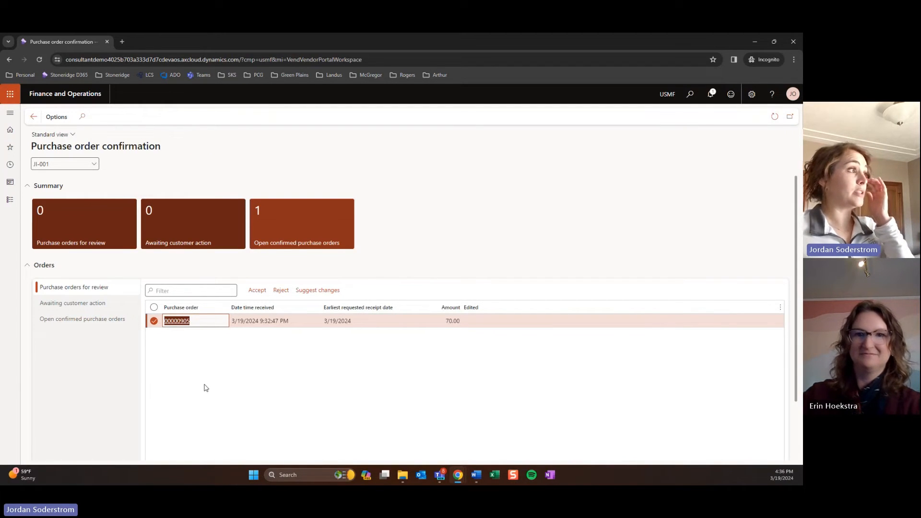
{"action": "left_click", "coordinate": [75, 303]}
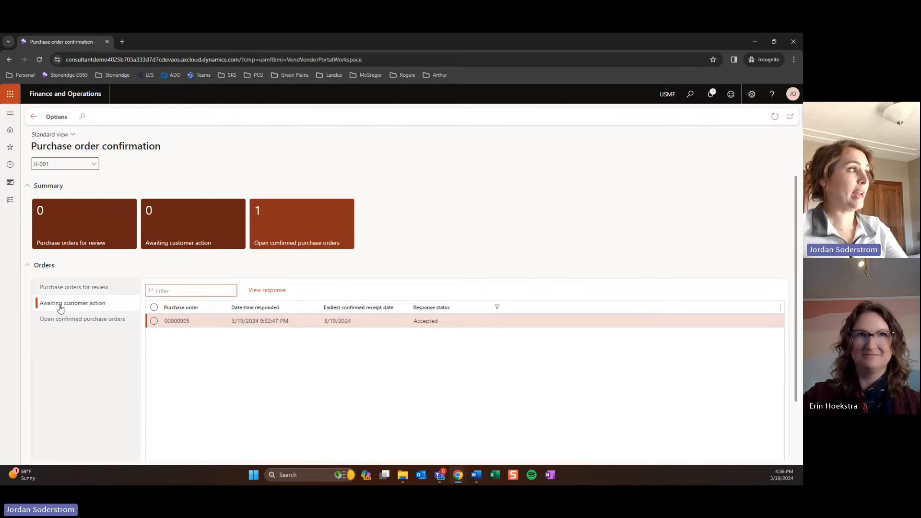
{"action": "left_click", "coordinate": [431, 326]}
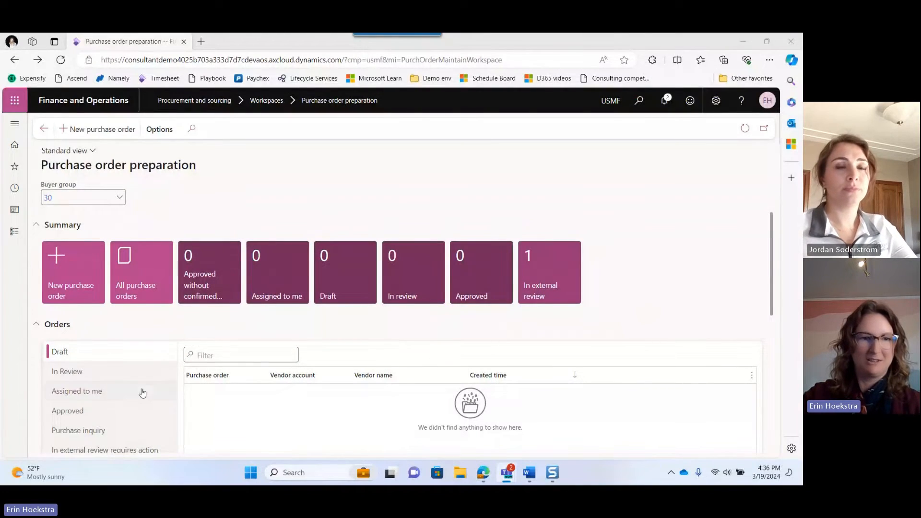
- In the buyer's Purchase order preparation workspace, find the order in external review requiring action and view the vendor's response on the latest sent order
{"action": "scroll", "coordinate": [152, 413], "scroll_direction": "down", "scroll_amount": 1}
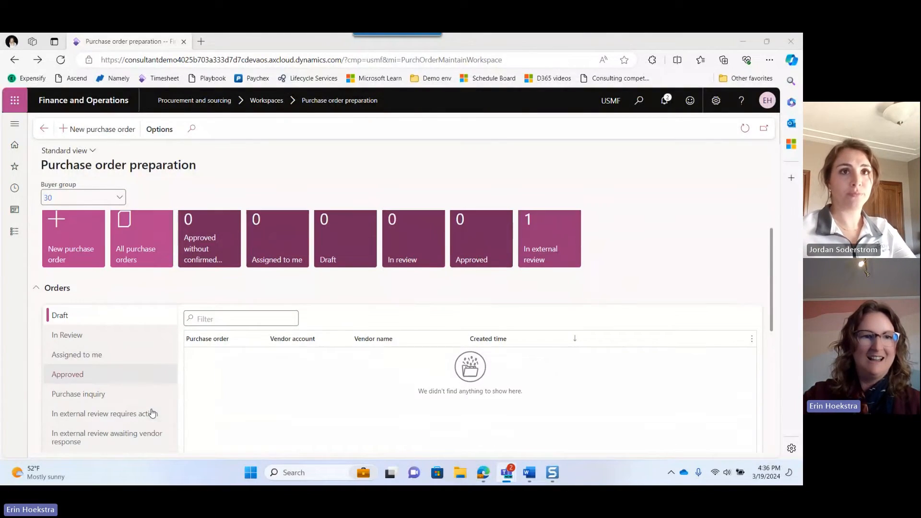
{"action": "left_click", "coordinate": [133, 438]}
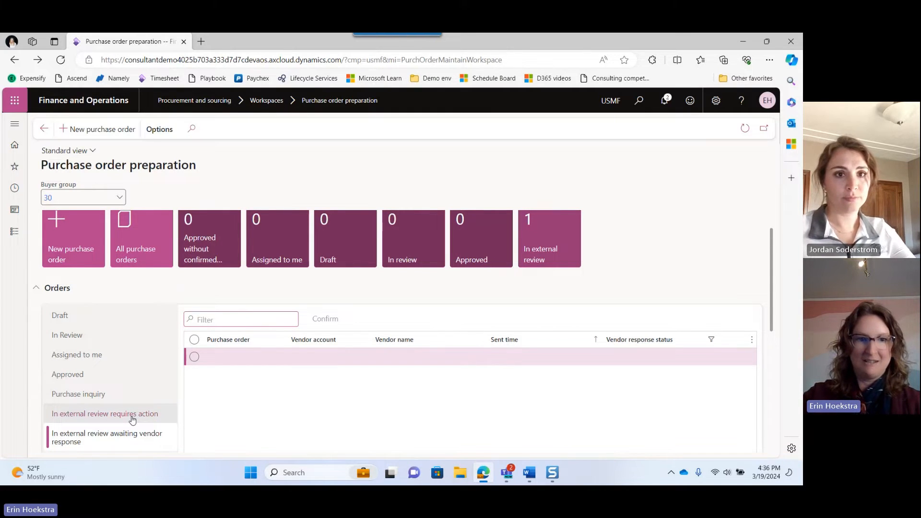
{"action": "left_click", "coordinate": [133, 418]}
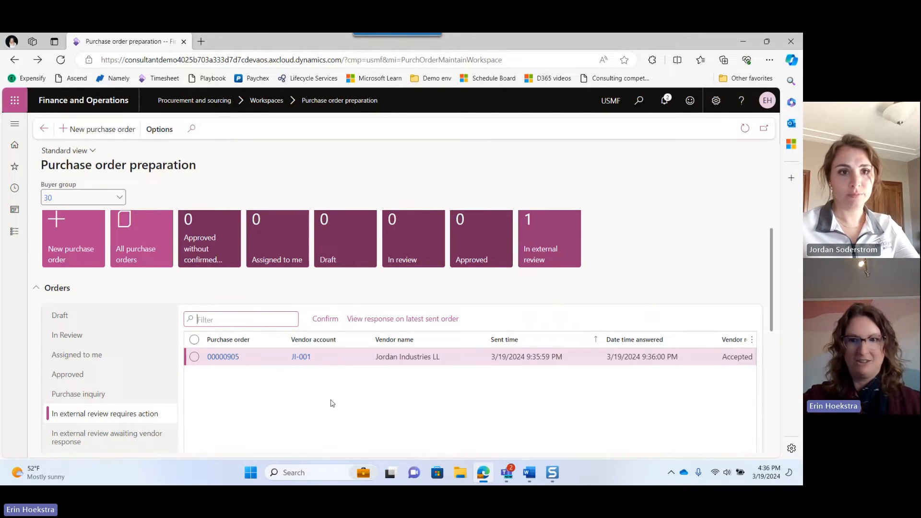
{"action": "scroll", "coordinate": [381, 386], "scroll_direction": "down", "scroll_amount": 2}
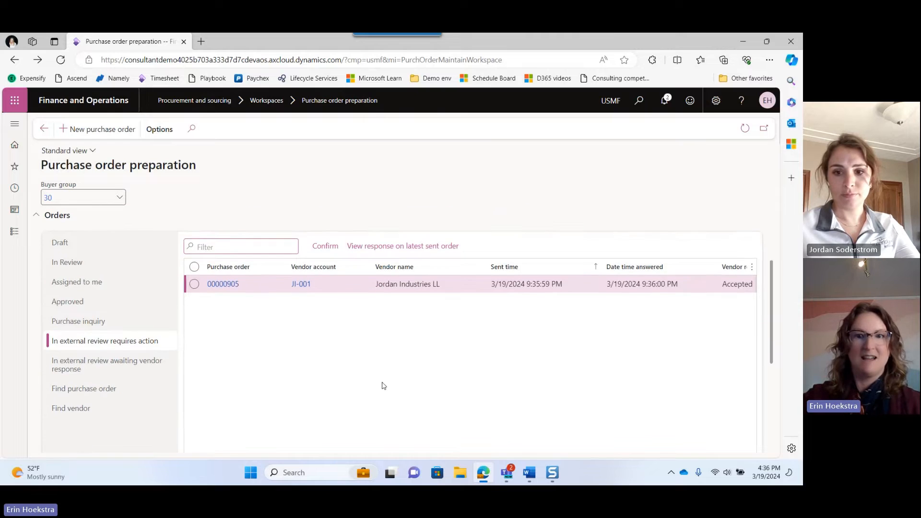
{"action": "scroll", "coordinate": [729, 300], "scroll_direction": "up", "scroll_amount": 1}
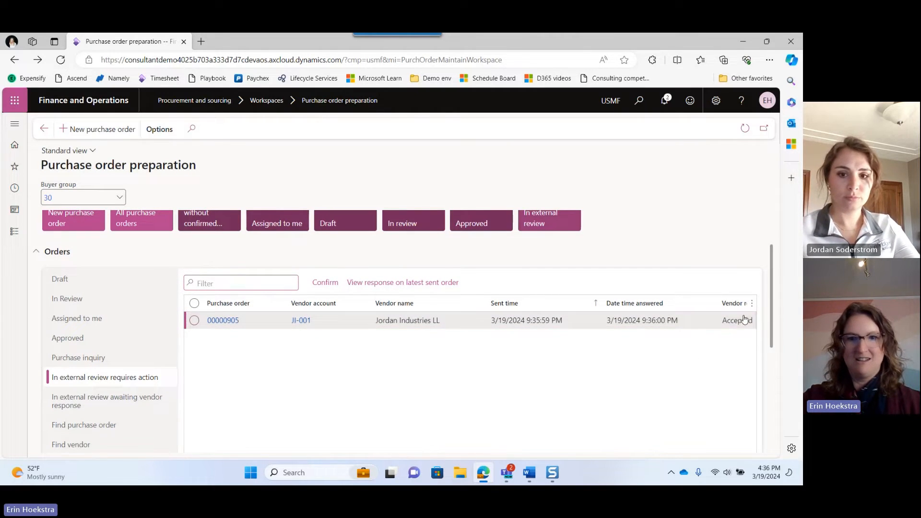
{"action": "left_click", "coordinate": [384, 287]}
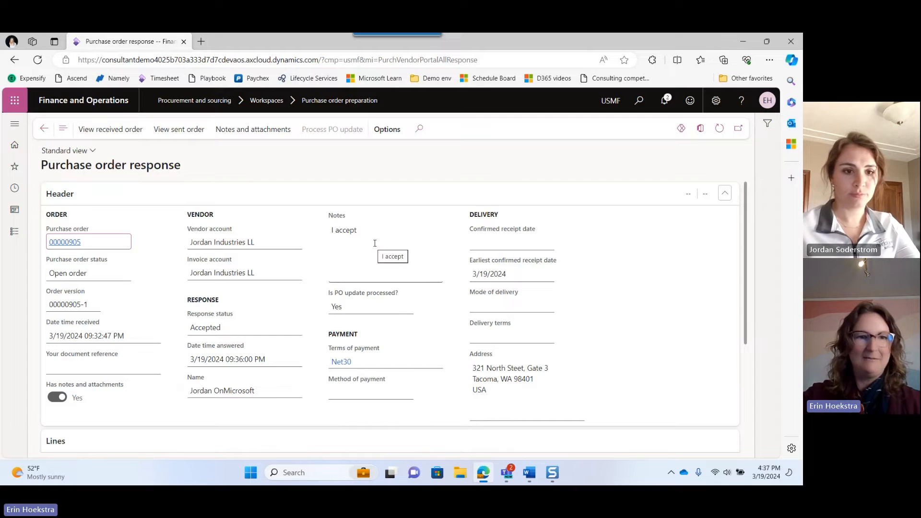
- Leave the vendor response and confirm the accepted Jordan Industries LL order in the list of external reviews requiring action
{"action": "left_click", "coordinate": [43, 128]}
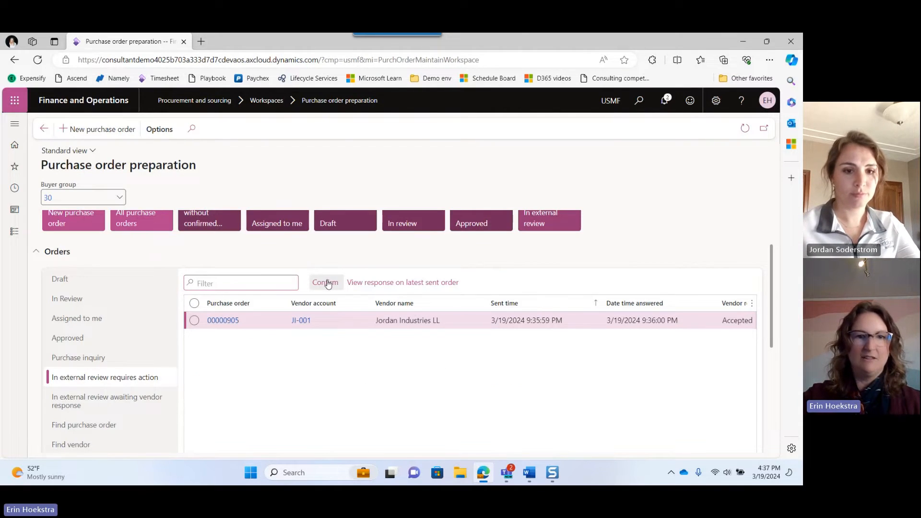
{"action": "left_click", "coordinate": [329, 286]}
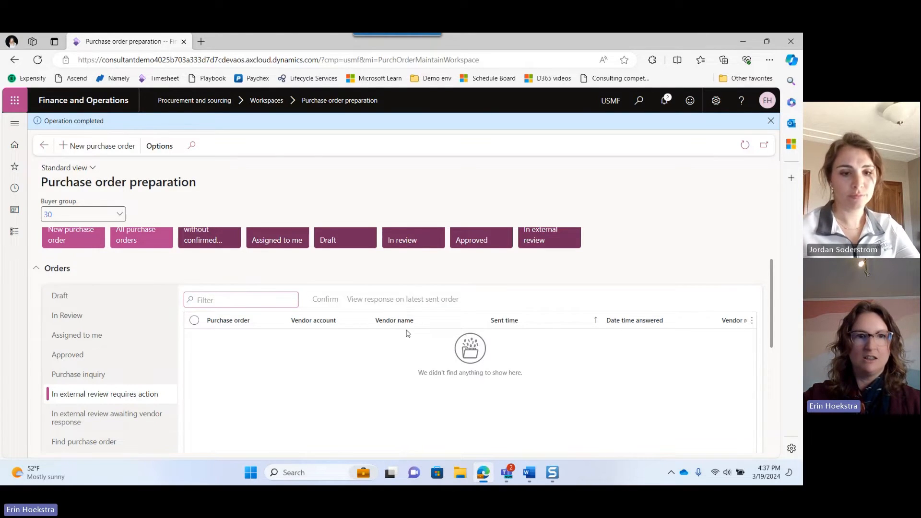
{"action": "left_click", "coordinate": [770, 121]}
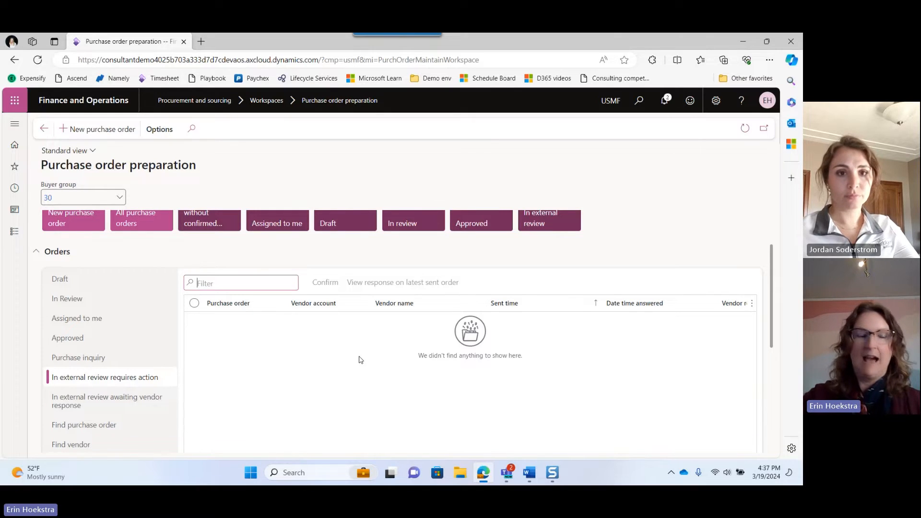
- Find the newly confirmed Jordan Industries LL purchase order among all confirmed and open orders and open it
{"action": "scroll", "coordinate": [360, 360], "scroll_direction": "down", "scroll_amount": 2}
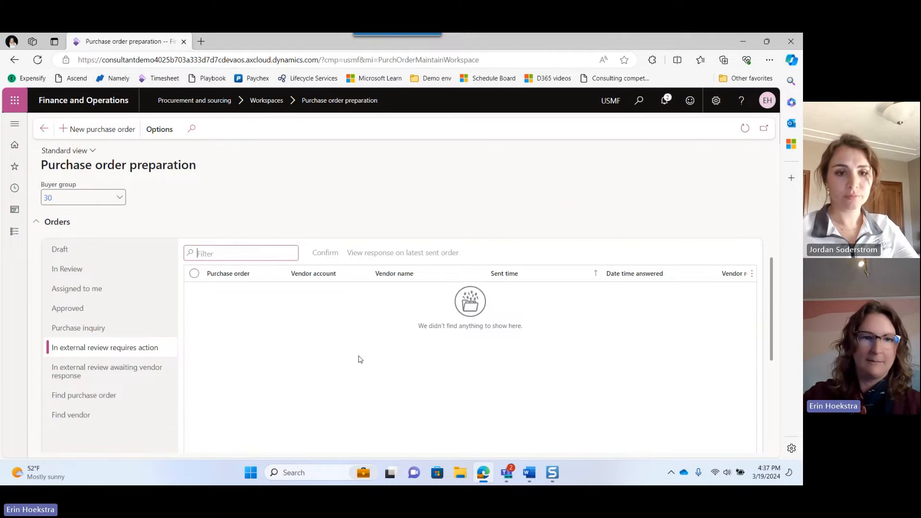
{"action": "scroll", "coordinate": [357, 359], "scroll_direction": "down", "scroll_amount": 2}
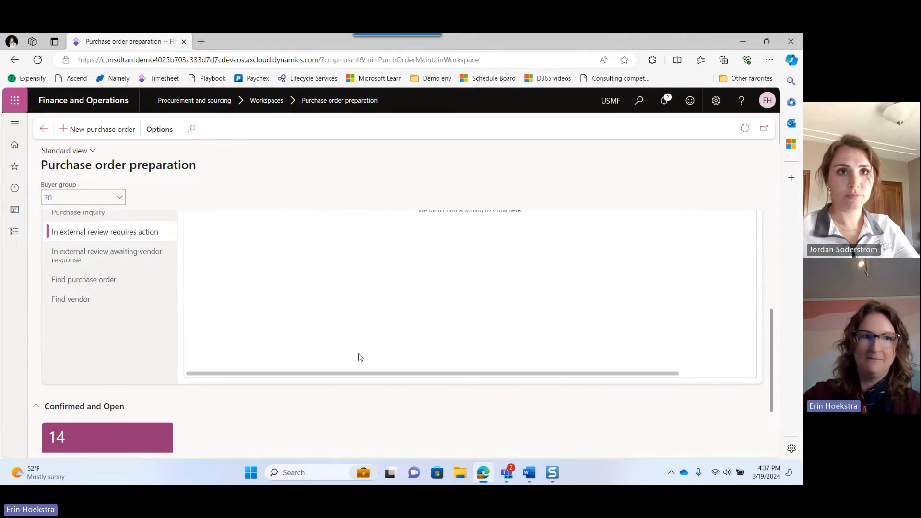
{"action": "scroll", "coordinate": [360, 357], "scroll_direction": "down", "scroll_amount": 2}
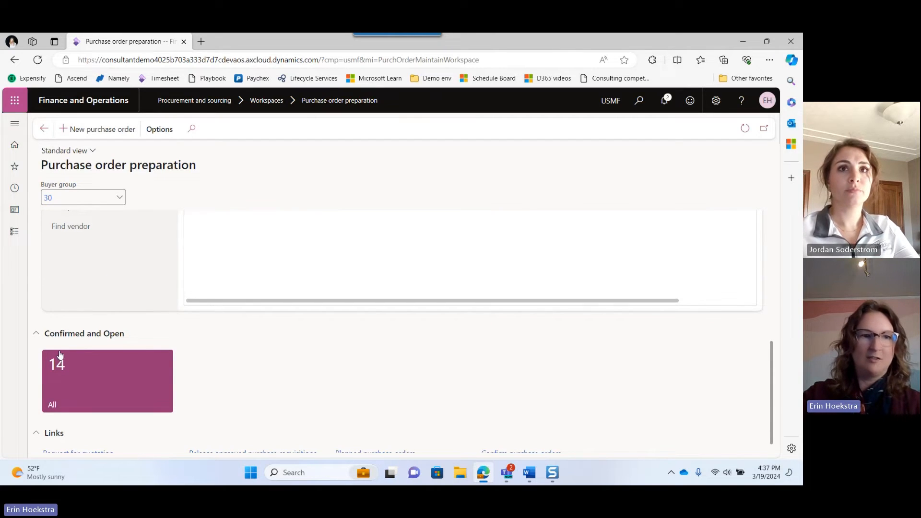
{"action": "left_click", "coordinate": [66, 378]}
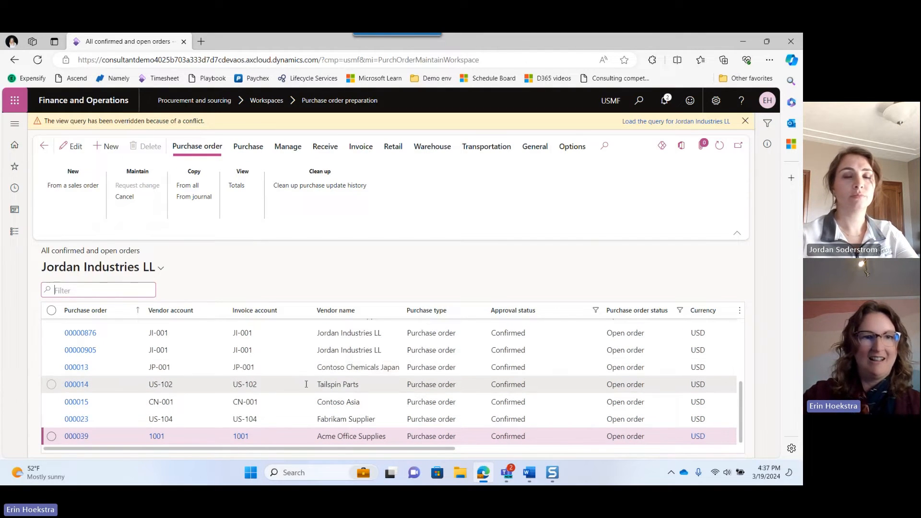
{"action": "left_click", "coordinate": [83, 353]}
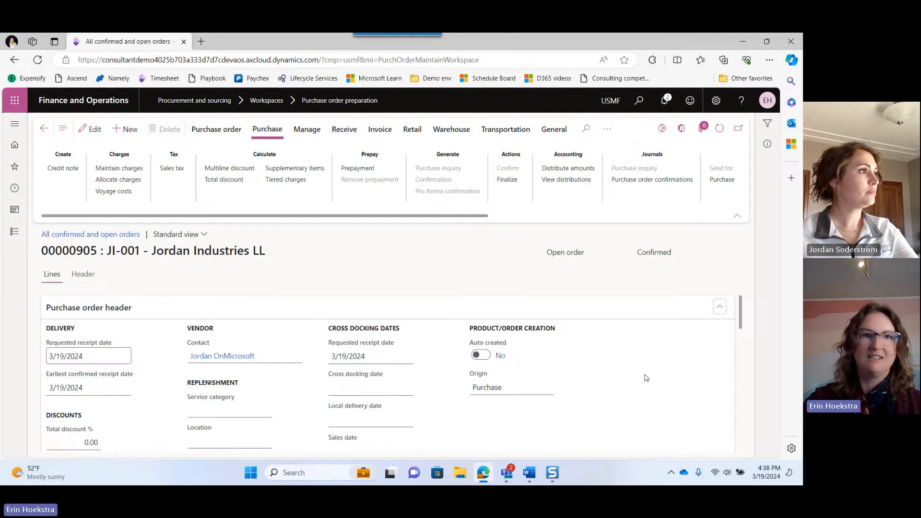
- Post a product receipt for the order's full ordered quantity with the product receipt number Jordan135
{"action": "left_click", "coordinate": [344, 130]}
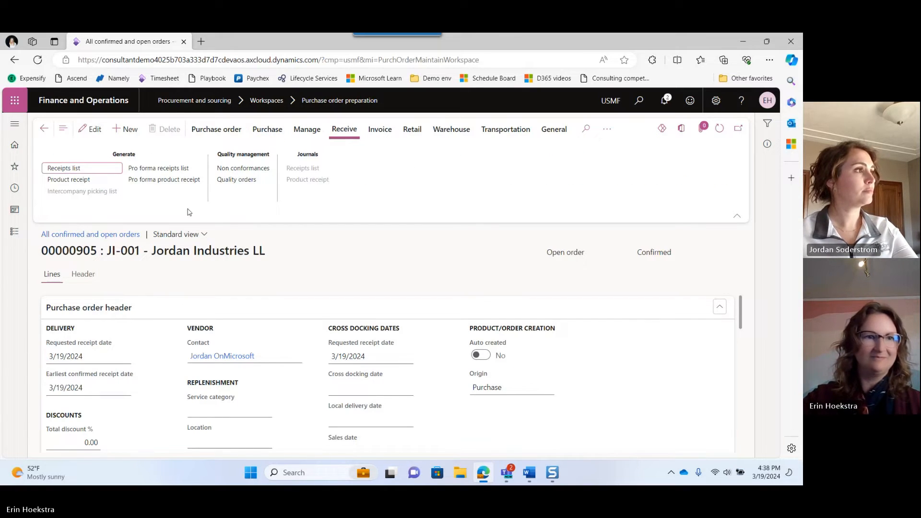
{"action": "left_click", "coordinate": [81, 182]}
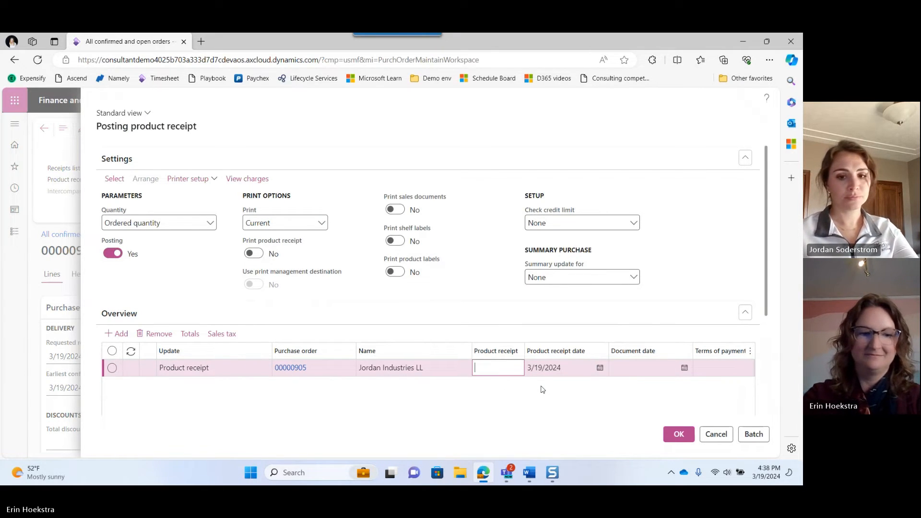
{"action": "type", "text": "Jordan135"}
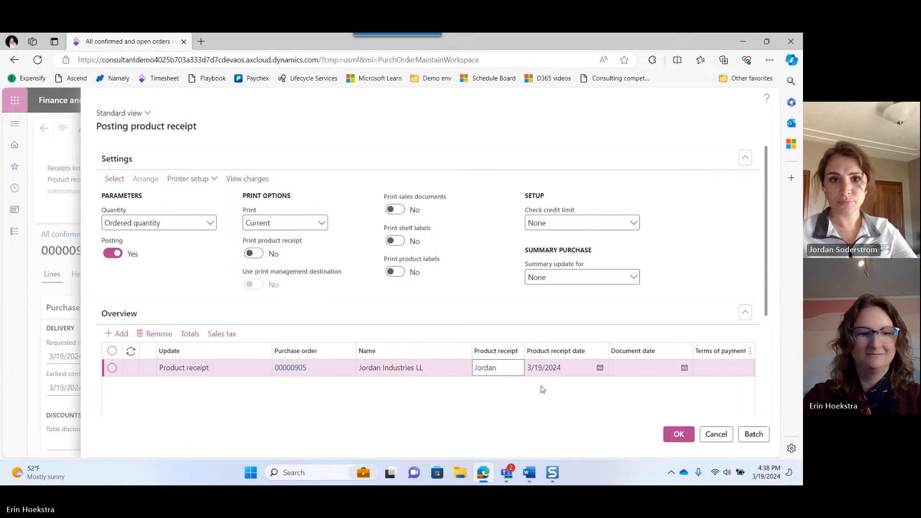
{"action": "left_click", "coordinate": [672, 434]}
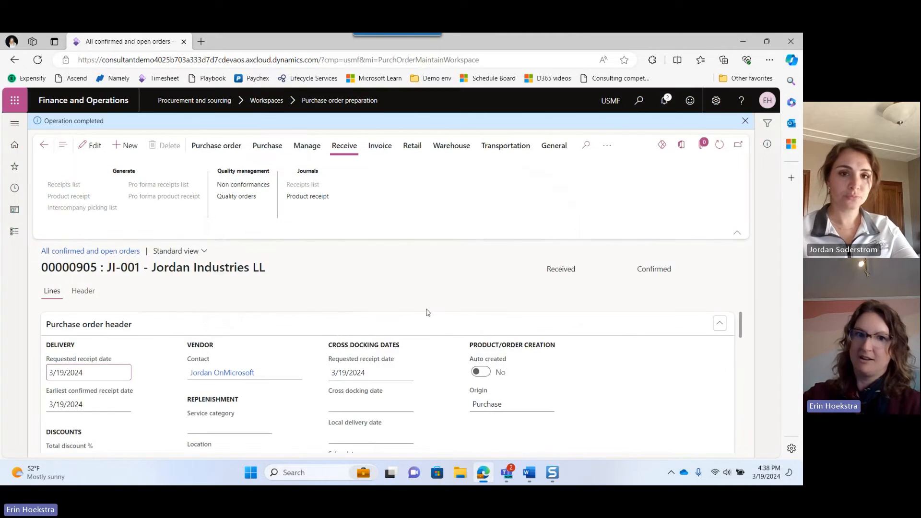
{"action": "left_click", "coordinate": [744, 122]}
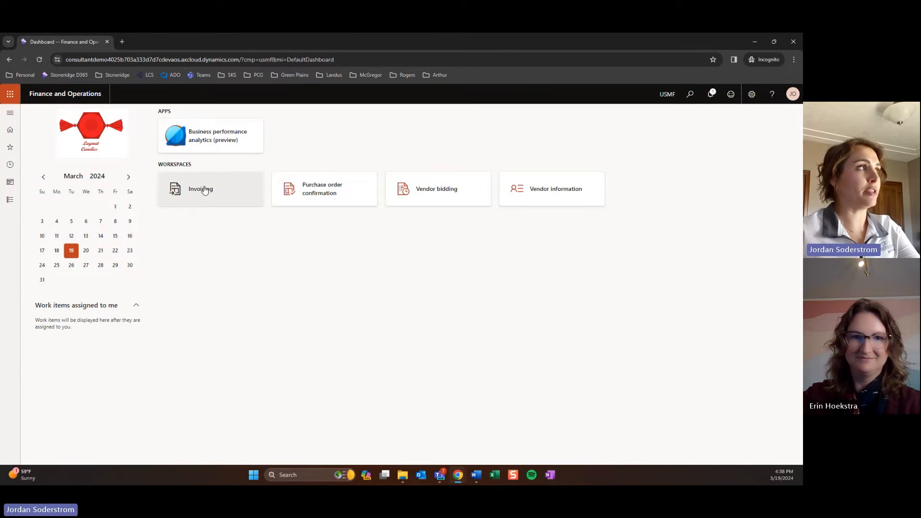
- As the vendor, check the open confirmed orders and those awaiting customer action in the Purchase order confirmation workspace
{"action": "left_click", "coordinate": [329, 192]}
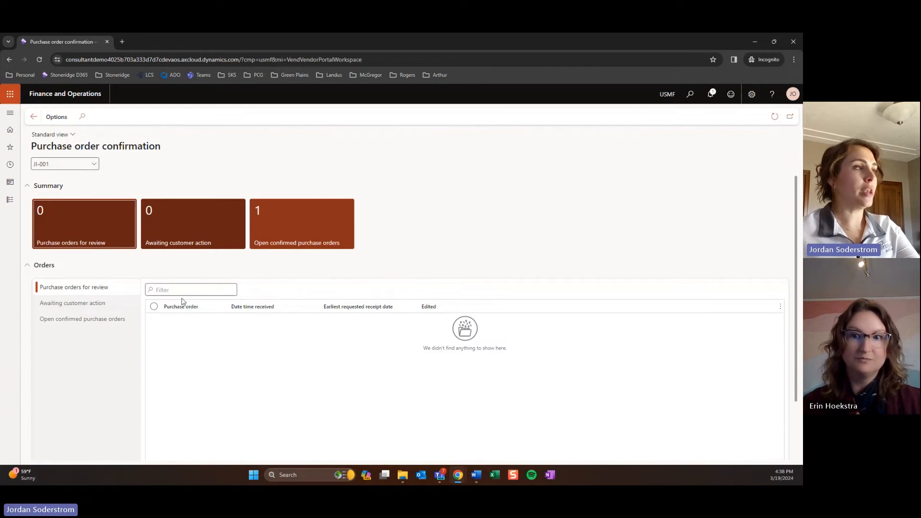
{"action": "left_click", "coordinate": [83, 320]}
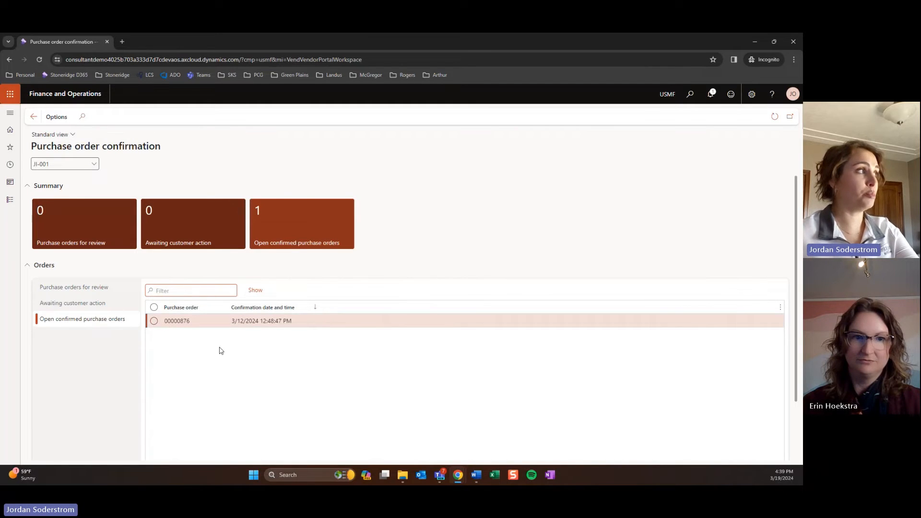
{"action": "left_click", "coordinate": [94, 302]}
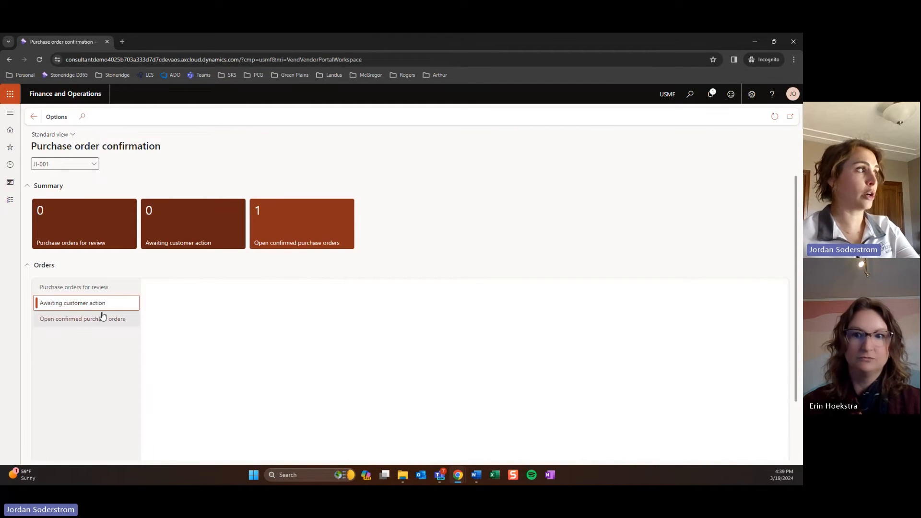
{"action": "left_click", "coordinate": [94, 322]}
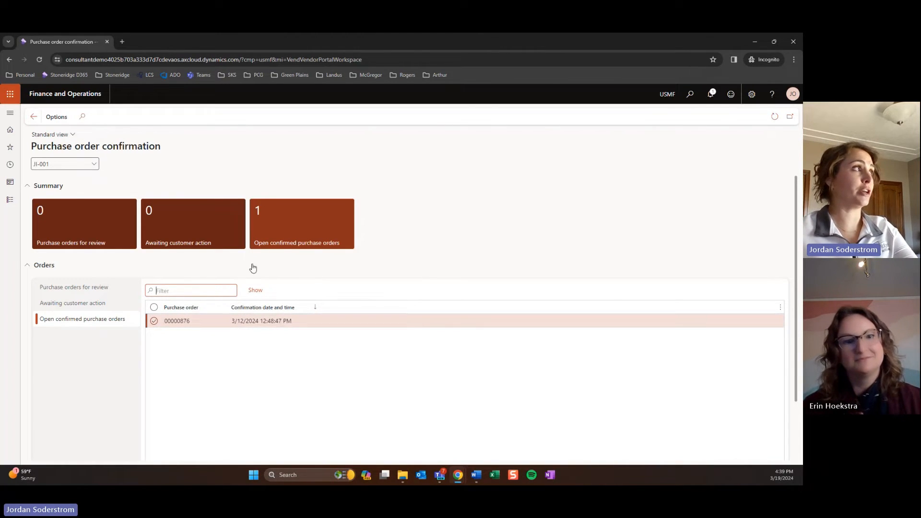
- Start a new vendor invoice in the Invoicing workspace for the Jordan Industries LL purchase order just received
{"action": "left_click", "coordinate": [7, 132]}
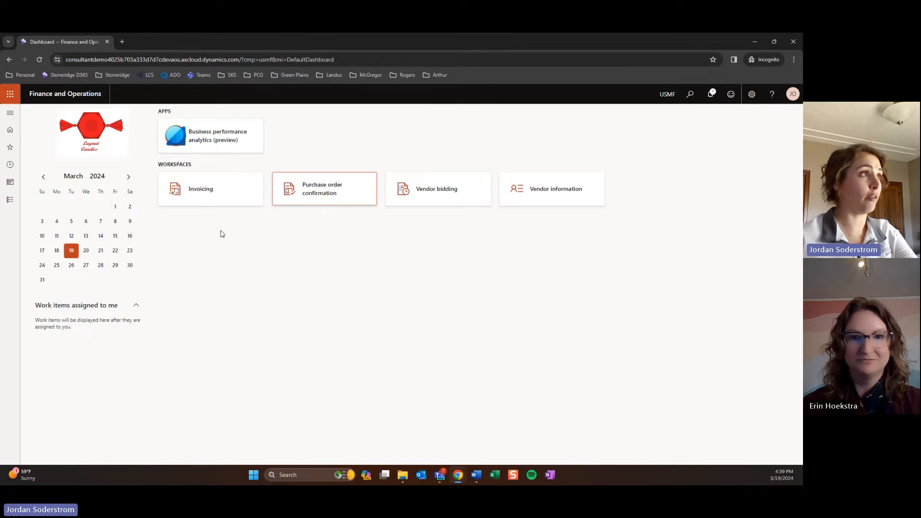
{"action": "left_click", "coordinate": [205, 199]}
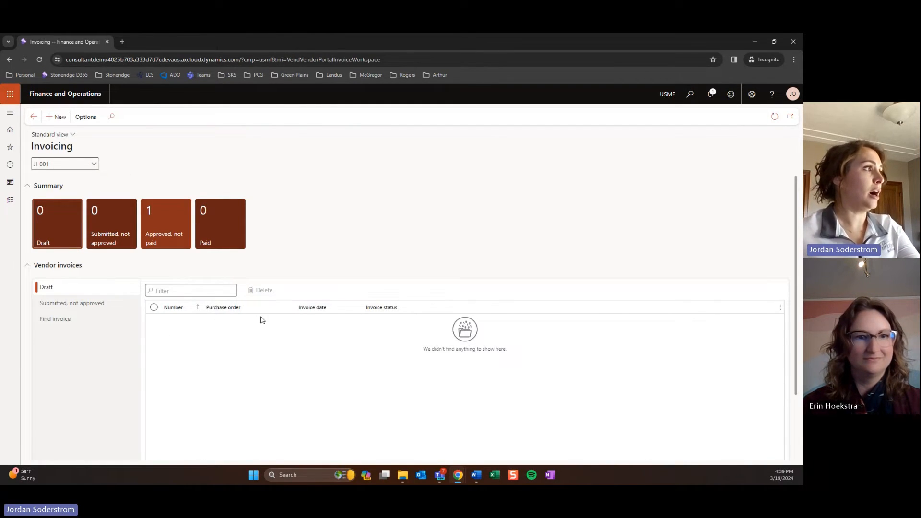
{"action": "left_click", "coordinate": [58, 120]}
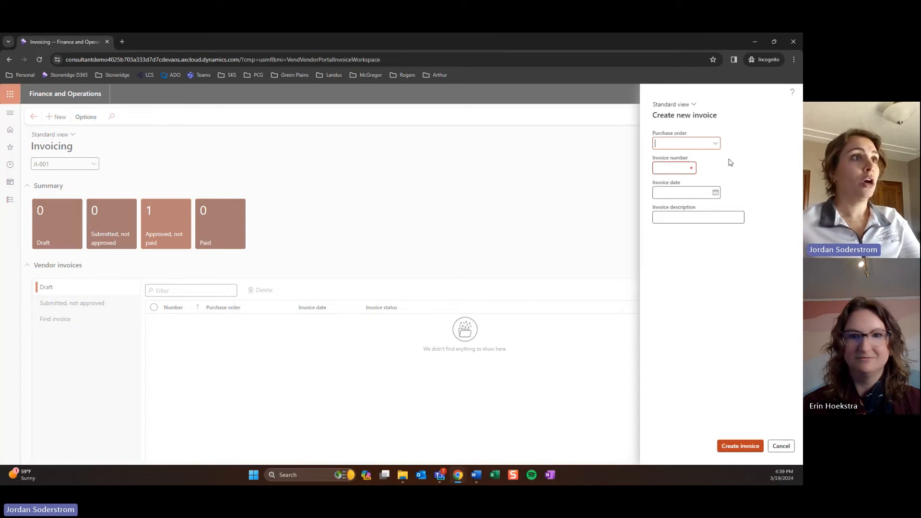
{"action": "left_click", "coordinate": [716, 144]}
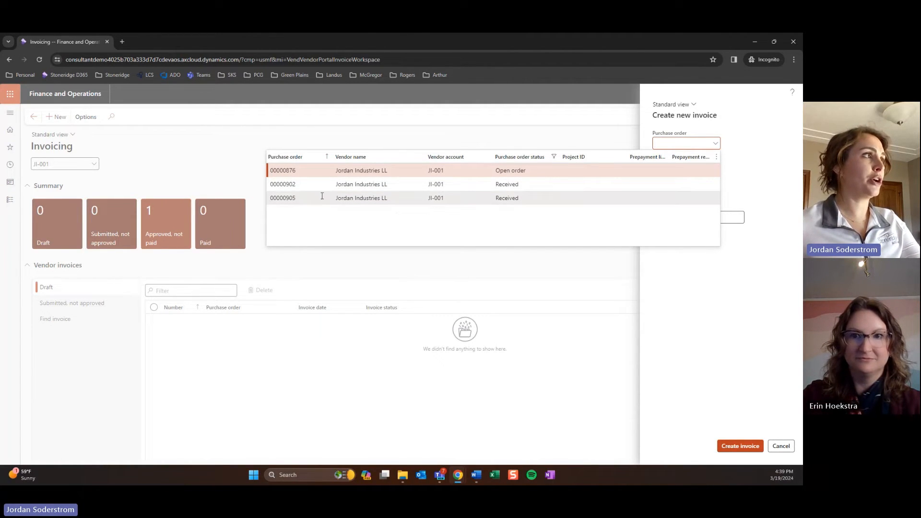
{"action": "left_click", "coordinate": [283, 198]}
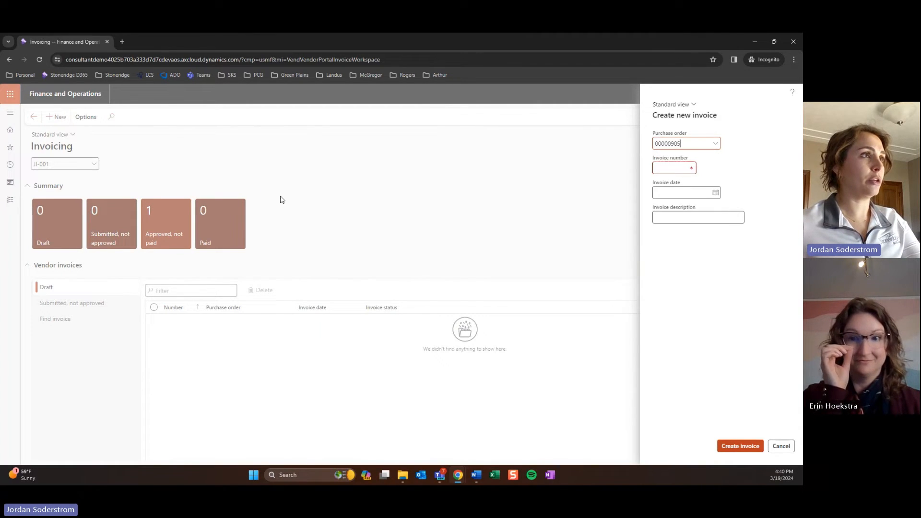
- Create the invoice with number 0319.02, invoice date 3/19/2024 and the description "demo invoice"
{"action": "type", "text": "03"}
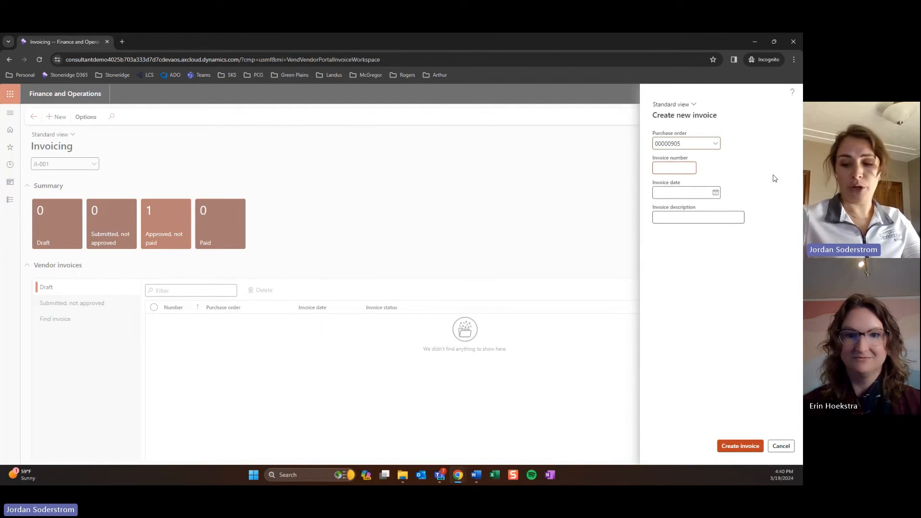
{"action": "type", "text": "19.02"}
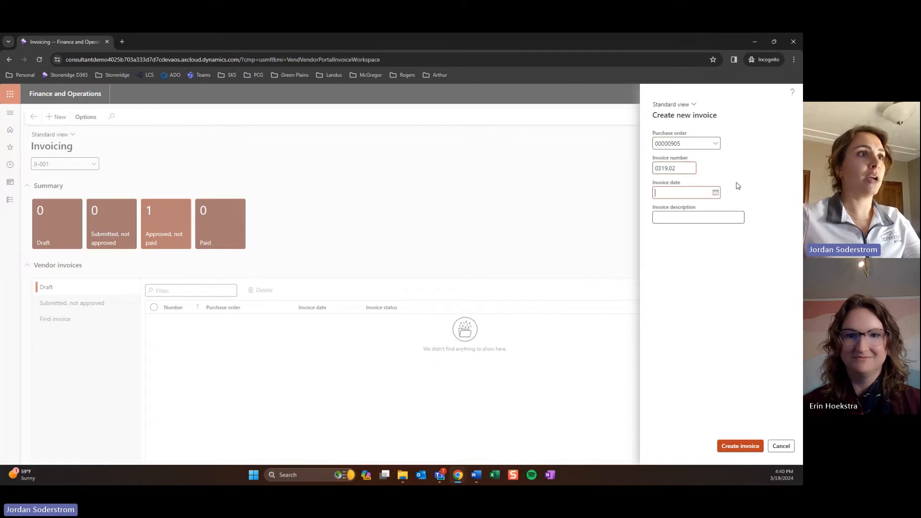
{"action": "left_click", "coordinate": [715, 192]}
{"action": "left_click", "coordinate": [696, 289]}
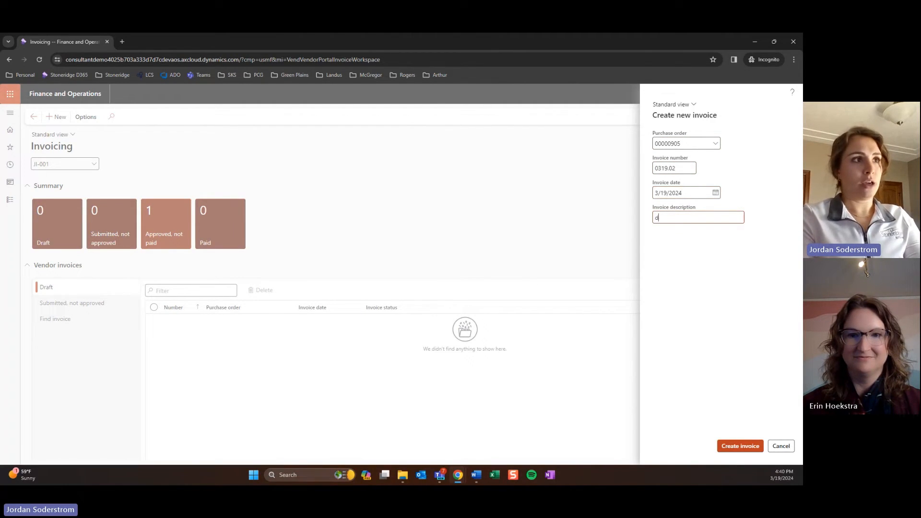
{"action": "type", "text": "demo invoice"}
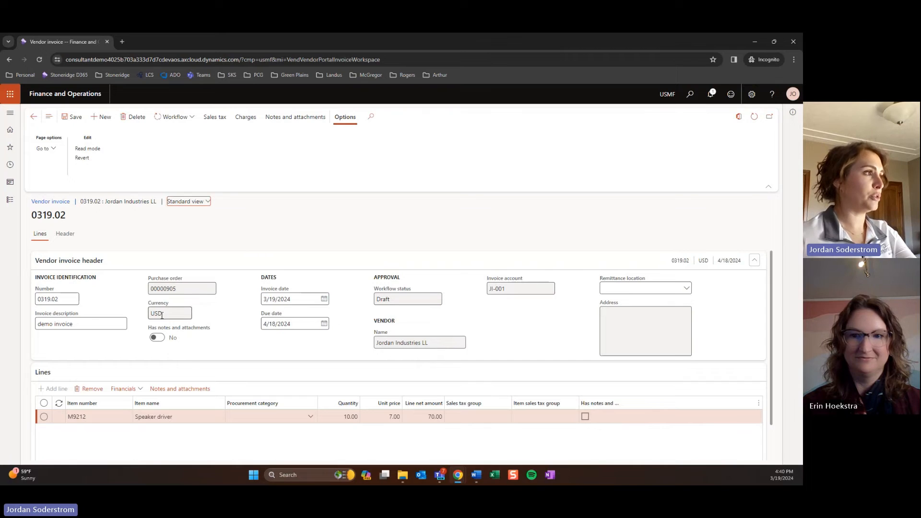
- Examine the draft invoice header's vendor name, available remittance locations and invoice number
{"action": "left_click", "coordinate": [426, 344]}
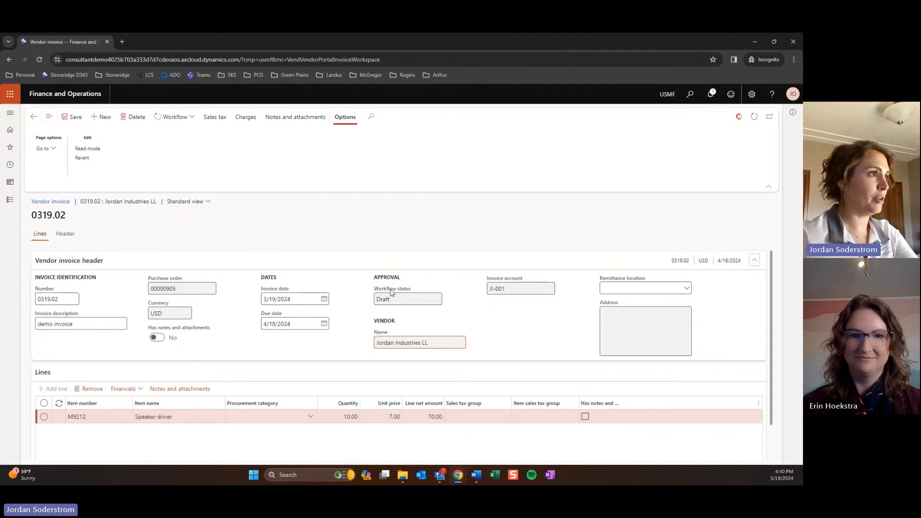
{"action": "left_click", "coordinate": [656, 288]}
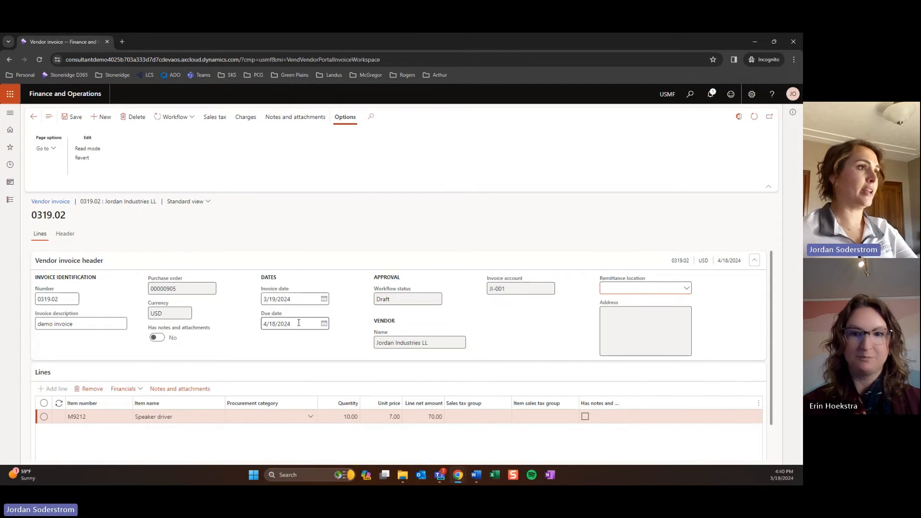
{"action": "left_click", "coordinate": [687, 288]}
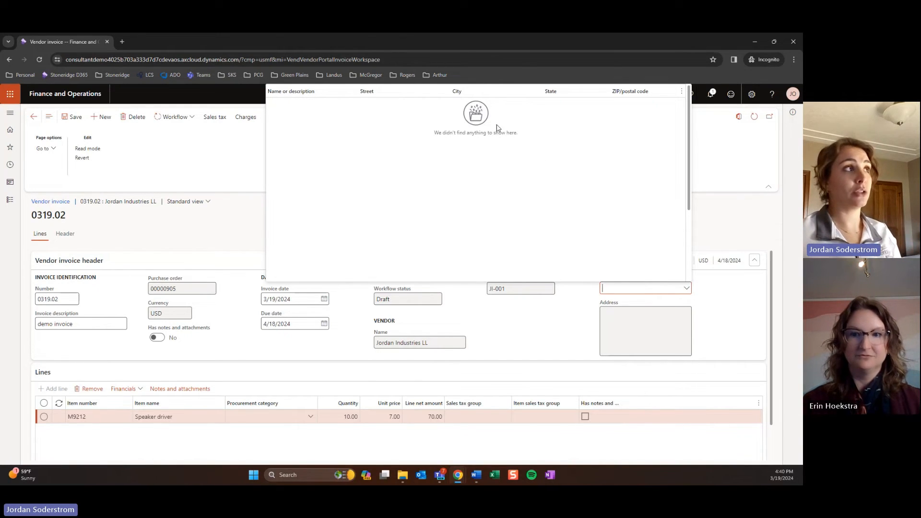
{"action": "left_click", "coordinate": [728, 331]}
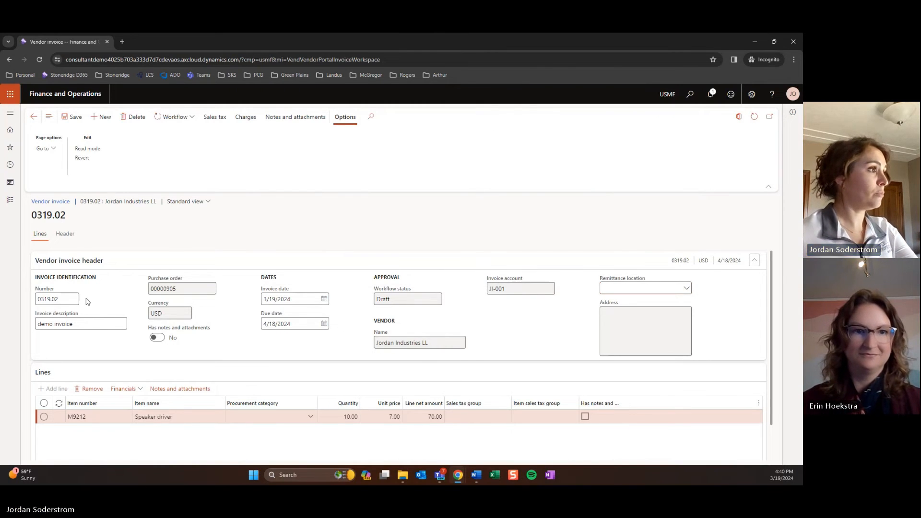
{"action": "left_click", "coordinate": [49, 299]}
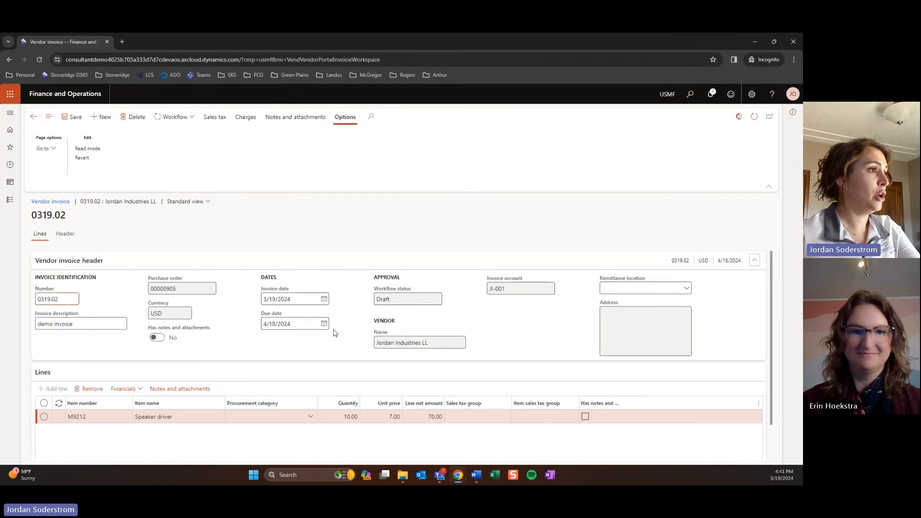
- Try a quantity of 5 on the Speaker driver line of the draft invoice
{"action": "scroll", "coordinate": [333, 333], "scroll_direction": "down", "scroll_amount": 1}
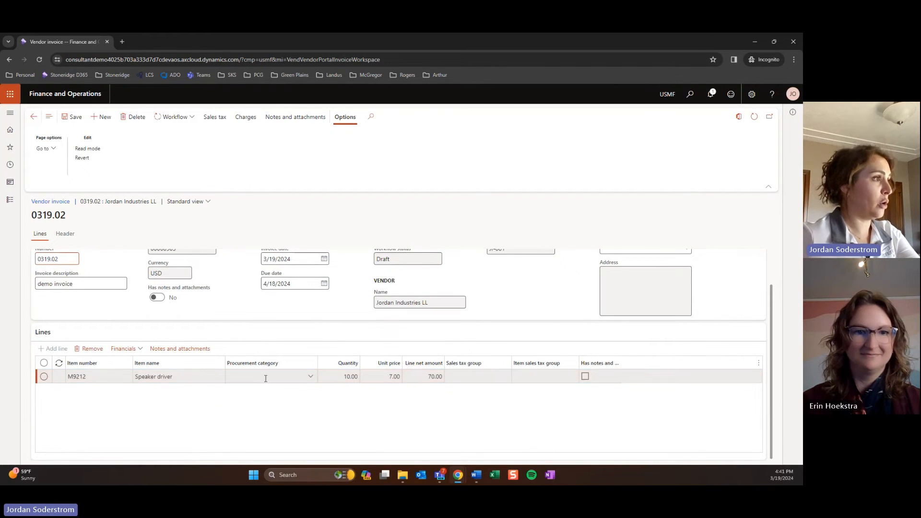
{"action": "left_click", "coordinate": [84, 376]}
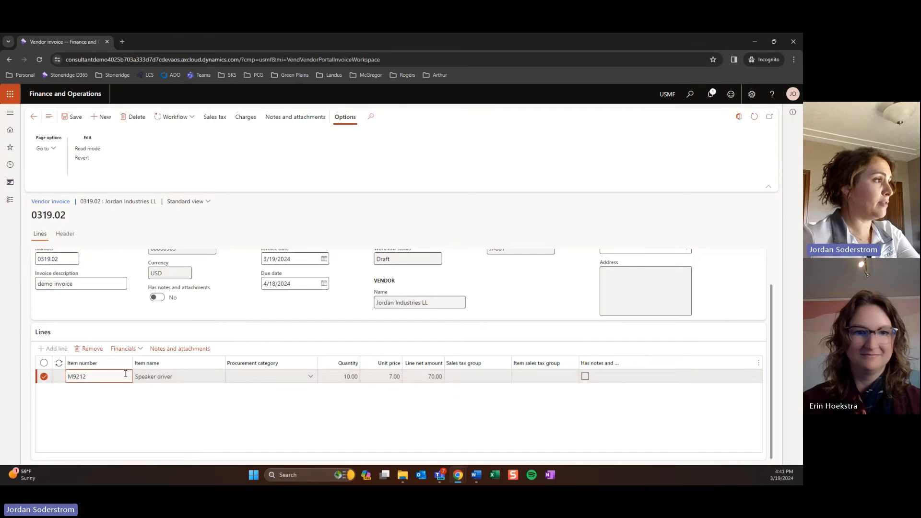
{"action": "left_click", "coordinate": [344, 376]}
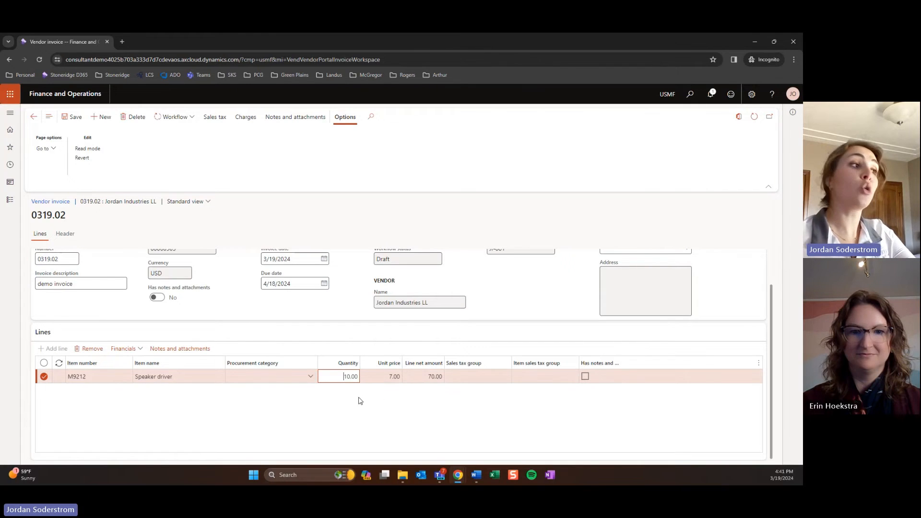
{"action": "left_click", "coordinate": [348, 375]}
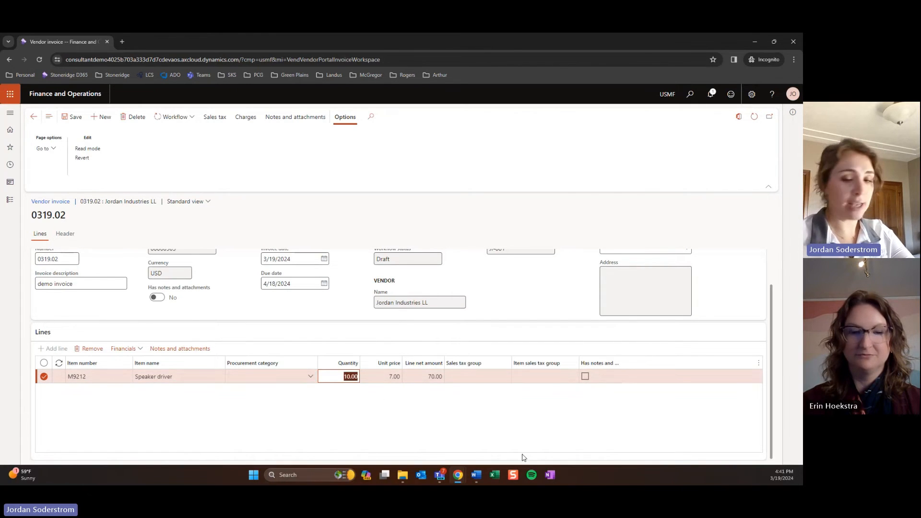
{"action": "type", "text": "5"}
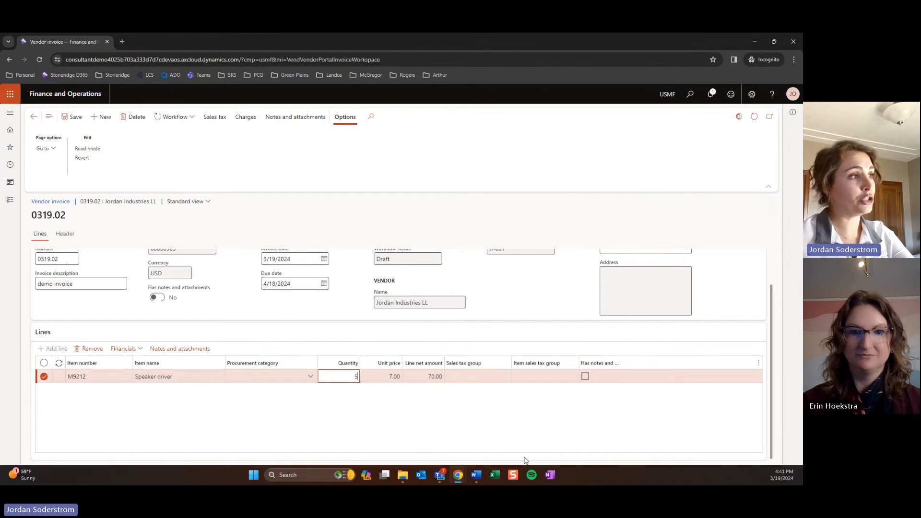
{"action": "left_click", "coordinate": [374, 419]}
- Set the Speaker driver line's quantity back to 10
{"action": "left_click", "coordinate": [343, 377]}
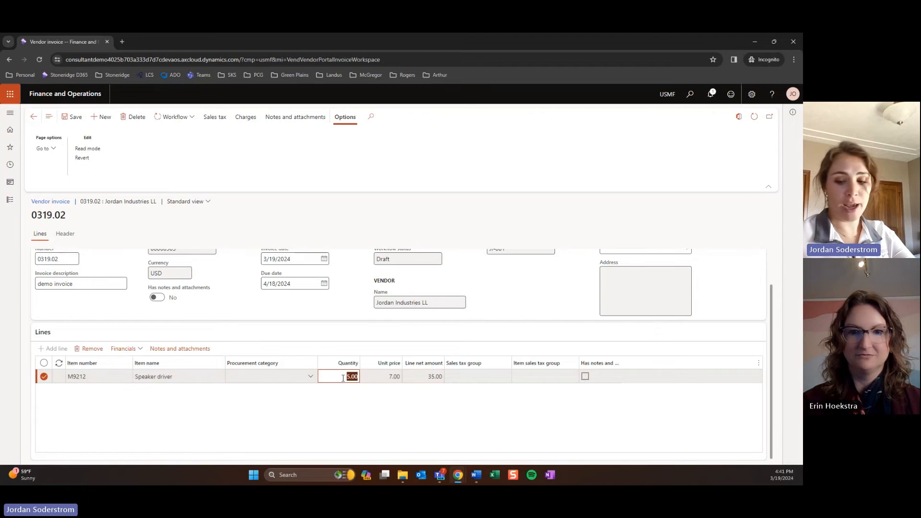
{"action": "type", "text": "10"}
{"action": "key", "text": "Tab"}
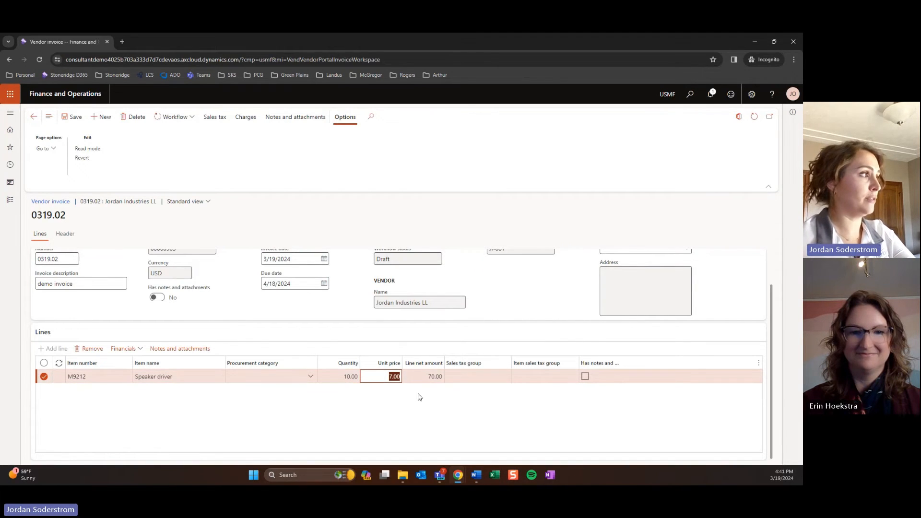
{"action": "left_click", "coordinate": [302, 413]}
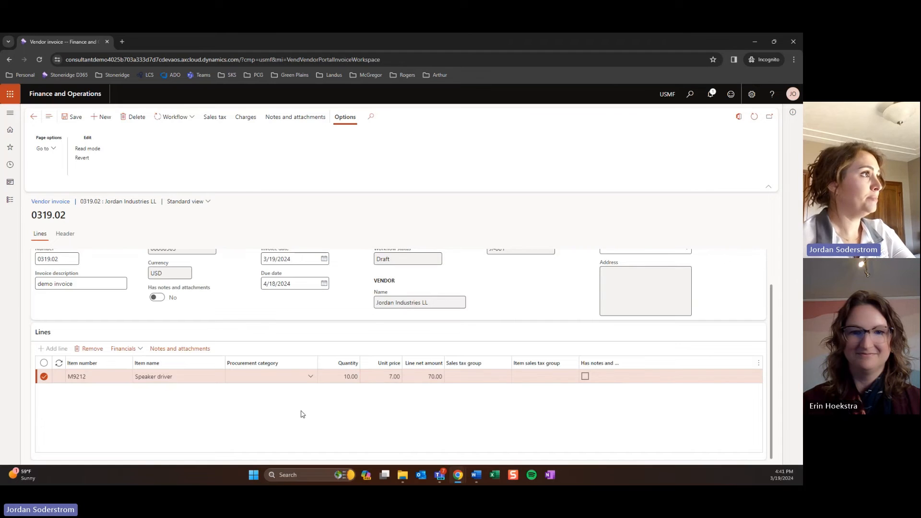
- Attach the file "Sample invoice" from the Demo Data folder to invoice 0319.02
{"action": "scroll", "coordinate": [301, 413], "scroll_direction": "up", "scroll_amount": 1}
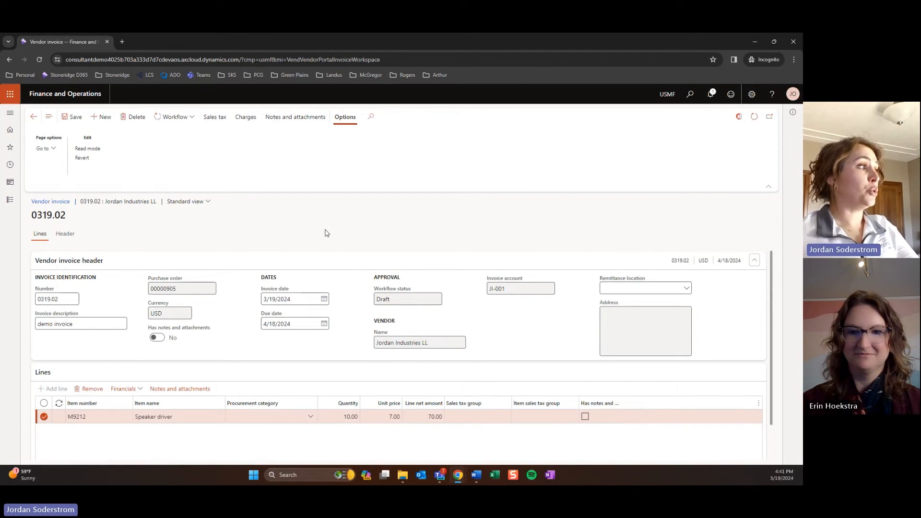
{"action": "left_click", "coordinate": [290, 120]}
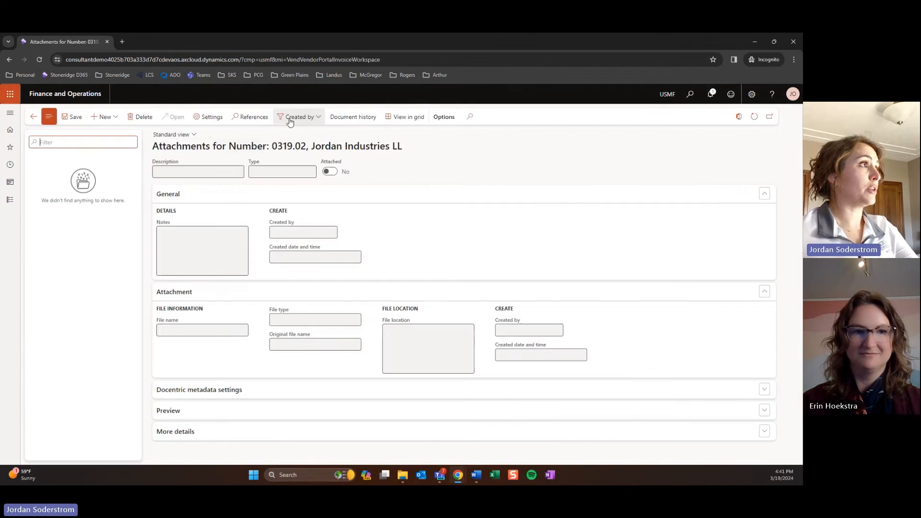
{"action": "left_click", "coordinate": [104, 118]}
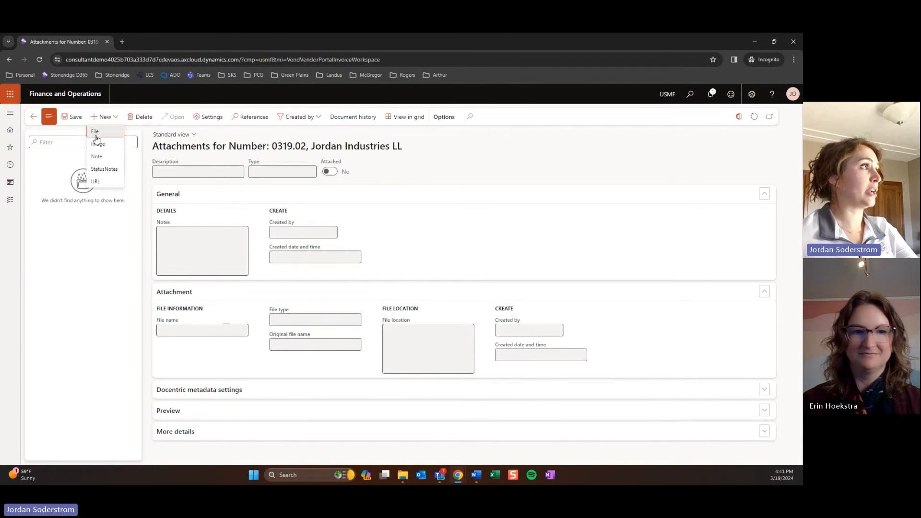
{"action": "left_click", "coordinate": [95, 132]}
{"action": "left_click", "coordinate": [667, 152]}
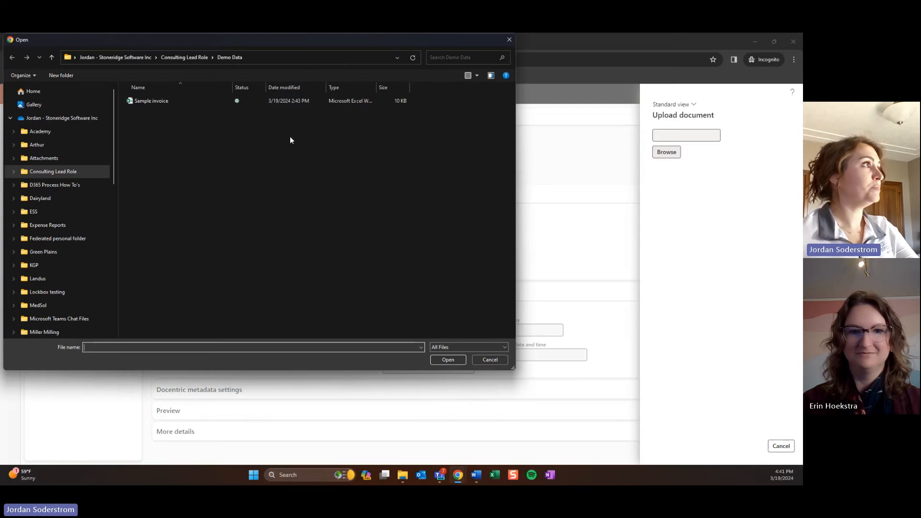
{"action": "left_click", "coordinate": [172, 103]}
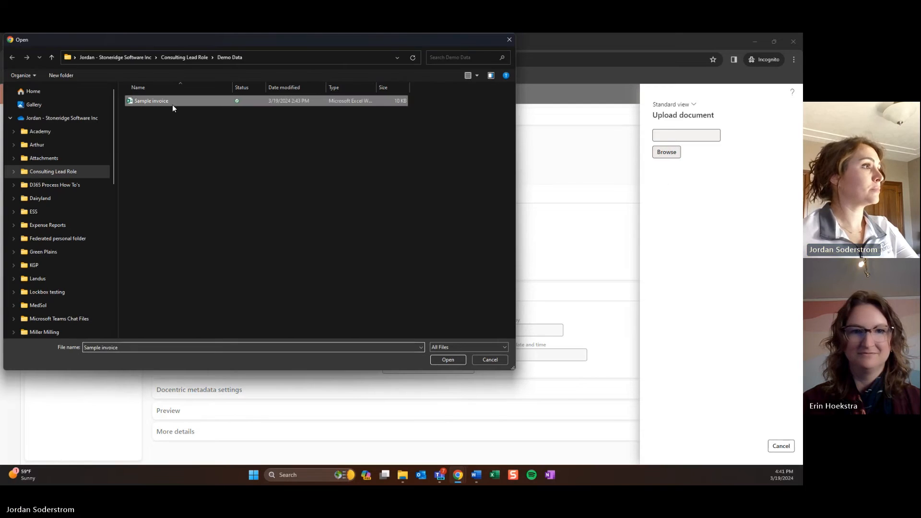
{"action": "left_click", "coordinate": [439, 359]}
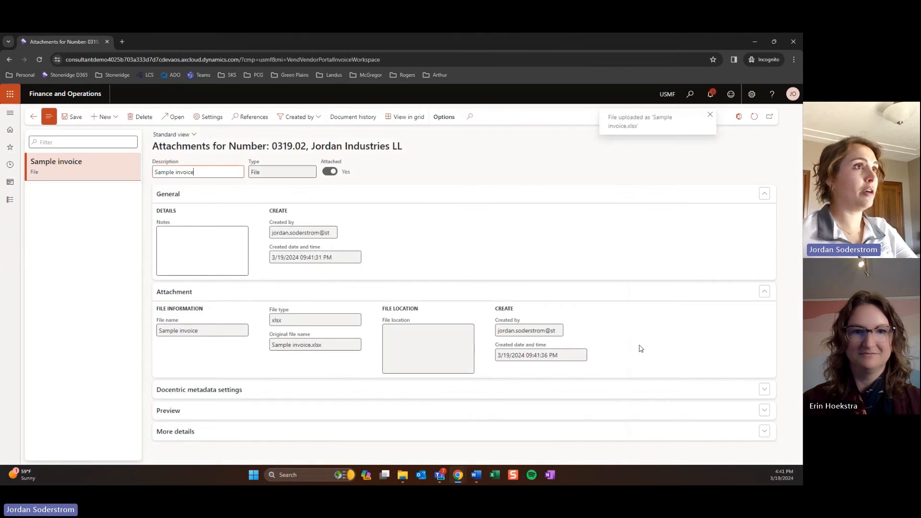
{"action": "left_click", "coordinate": [709, 115]}
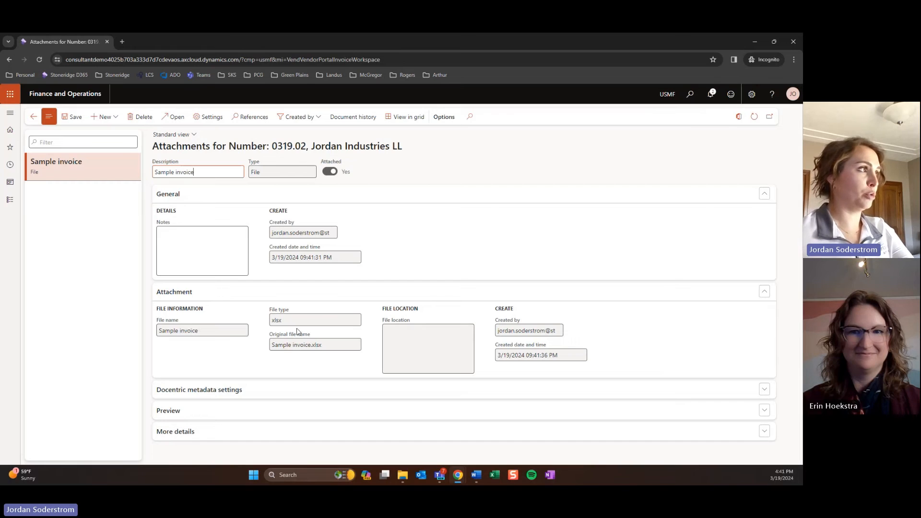
- Enter the note "Invoice attached" for the attachment and return to the vendor invoice
{"action": "left_click", "coordinate": [224, 241]}
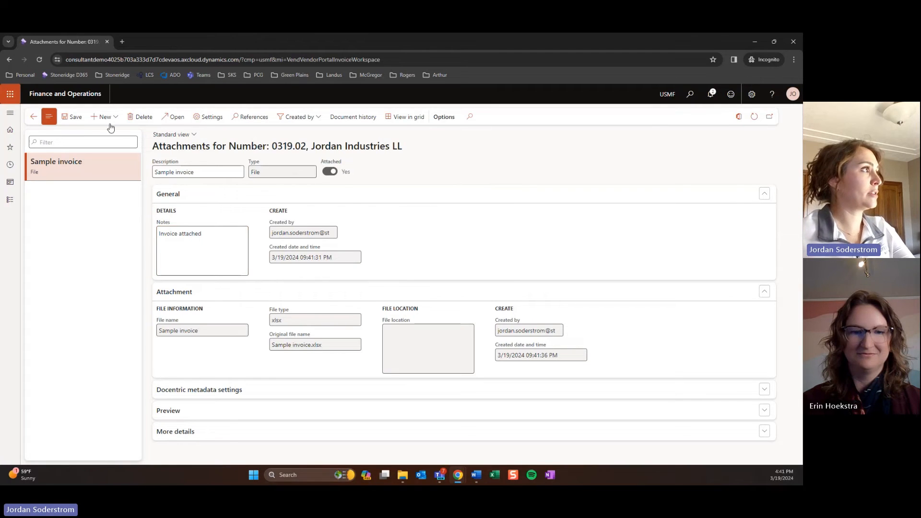
{"action": "left_click", "coordinate": [39, 121]}
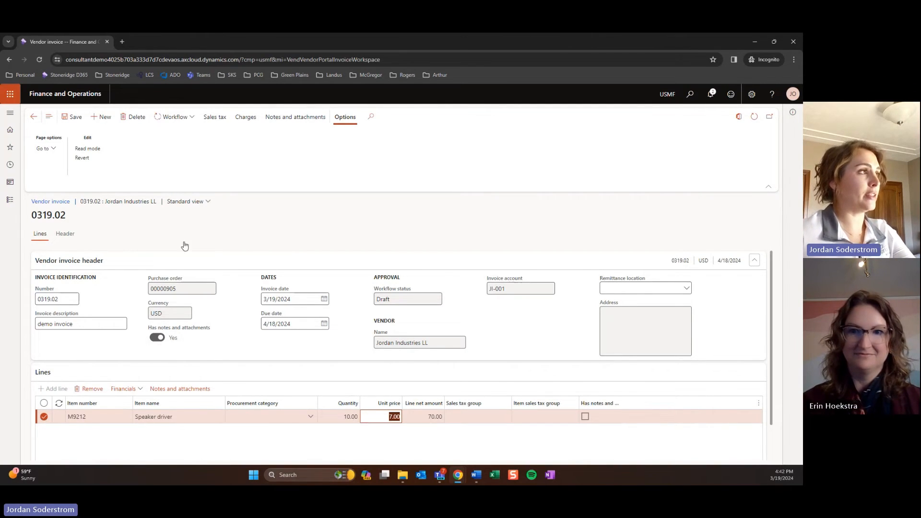
{"action": "left_click", "coordinate": [219, 331]}
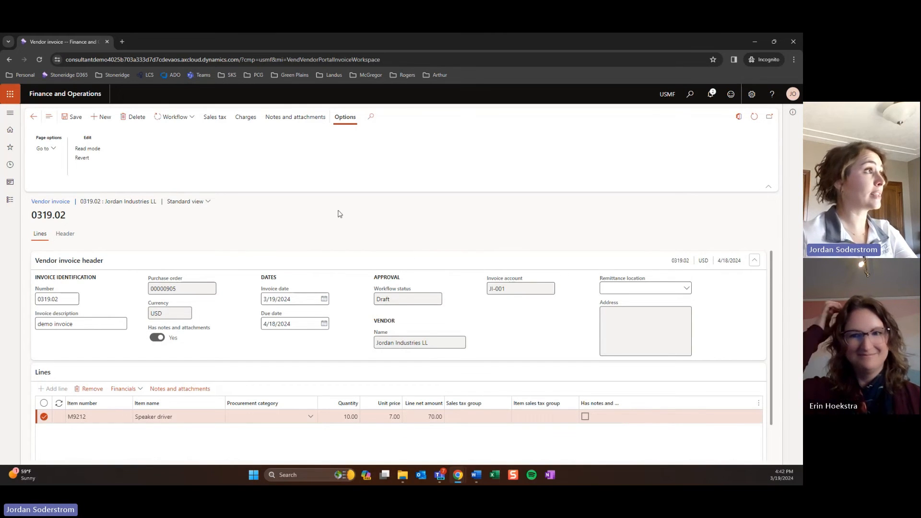
- Submit the invoice to the vendor invoice workflow without a comment and check the submitted, not approved invoices in the Invoicing workspace
{"action": "left_click", "coordinate": [175, 116]}
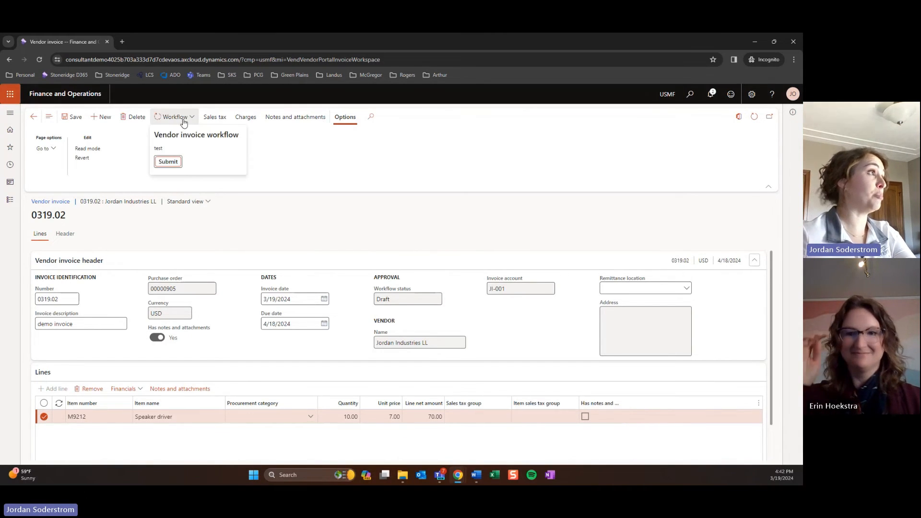
{"action": "left_click", "coordinate": [168, 163]}
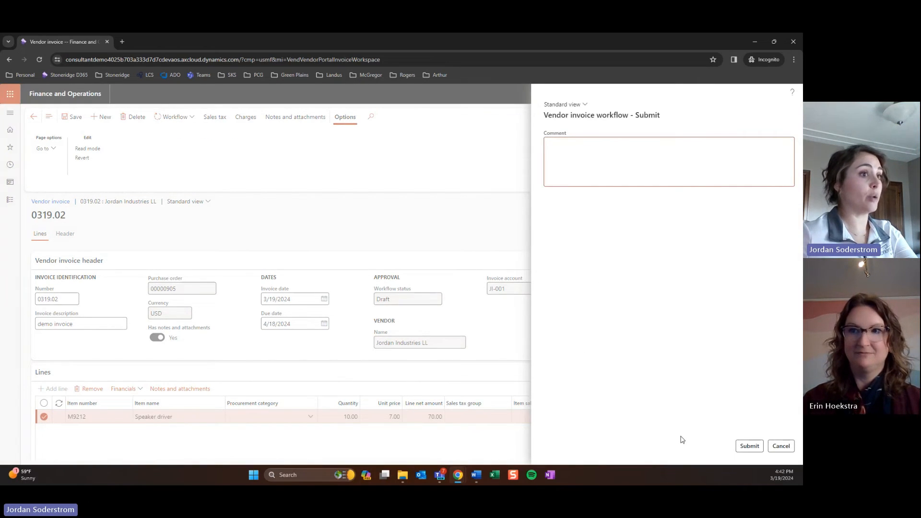
{"action": "left_click", "coordinate": [749, 446]}
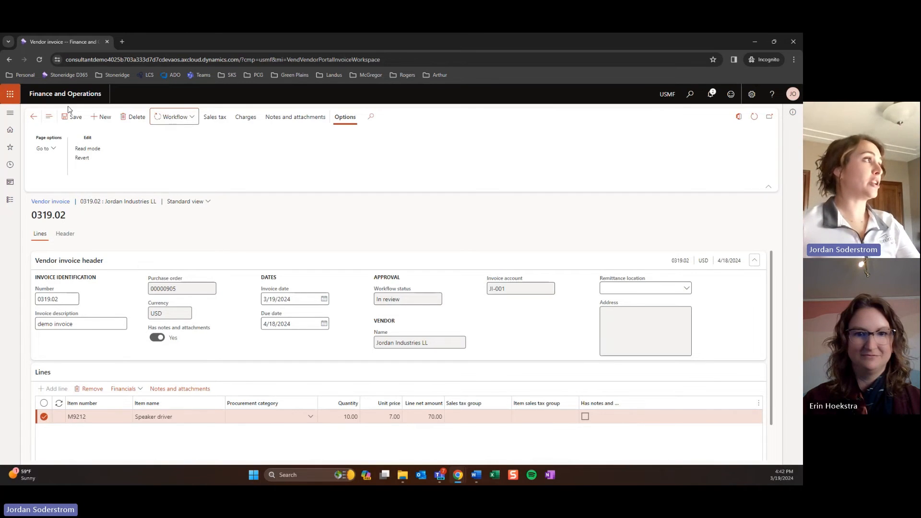
{"action": "left_click", "coordinate": [34, 117]}
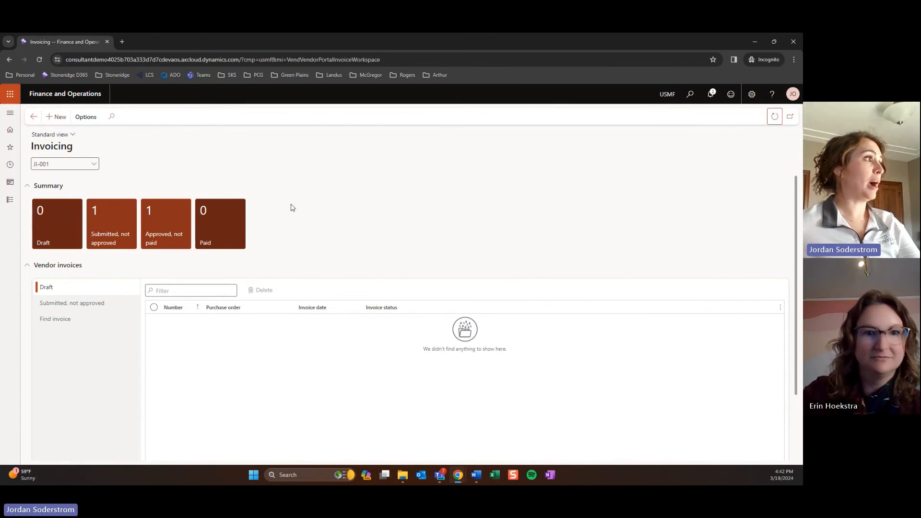
{"action": "left_click", "coordinate": [71, 307]}
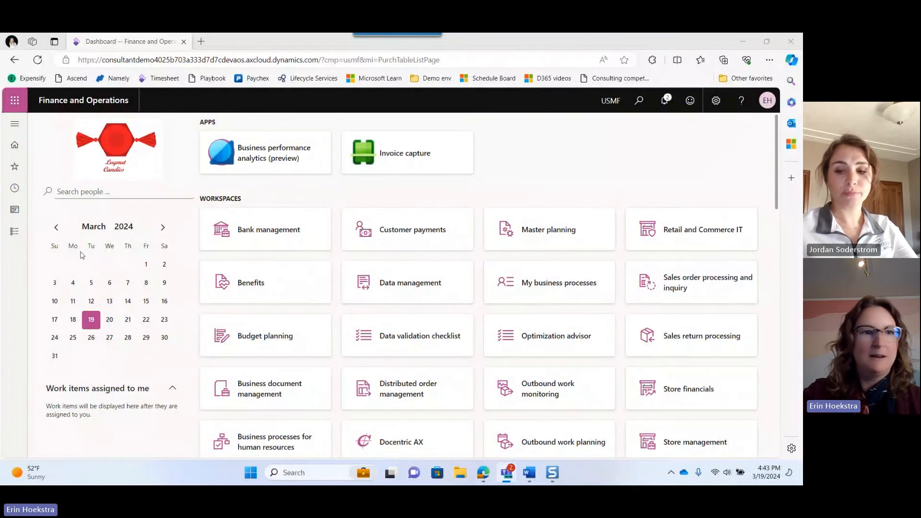
- As the buyer, open Jordan Industries LL's pending vendor invoice 0319.02 from the Vendor invoice entry workspace
{"action": "left_click", "coordinate": [15, 168]}
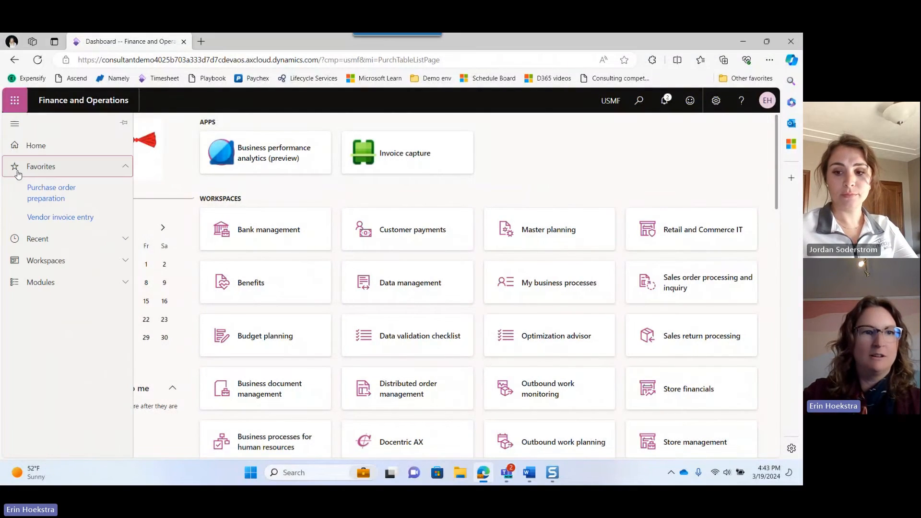
{"action": "left_click", "coordinate": [68, 219]}
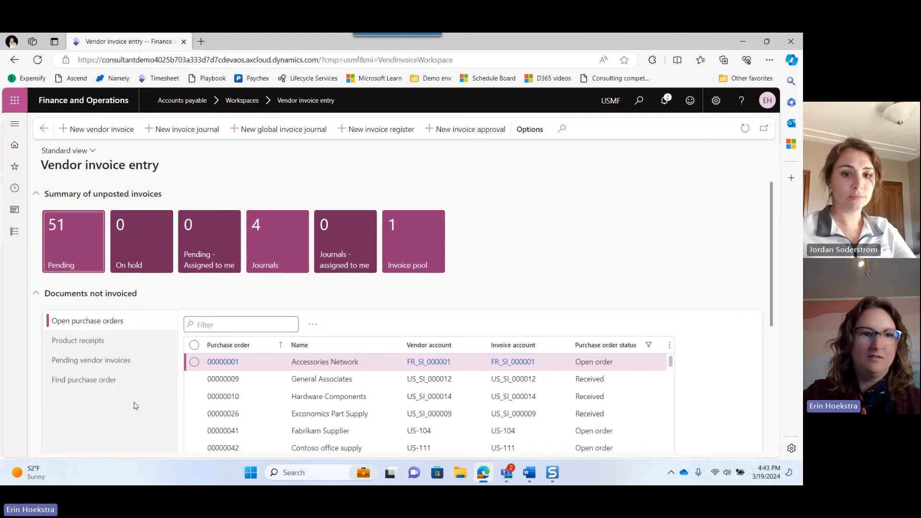
{"action": "left_click", "coordinate": [84, 362]}
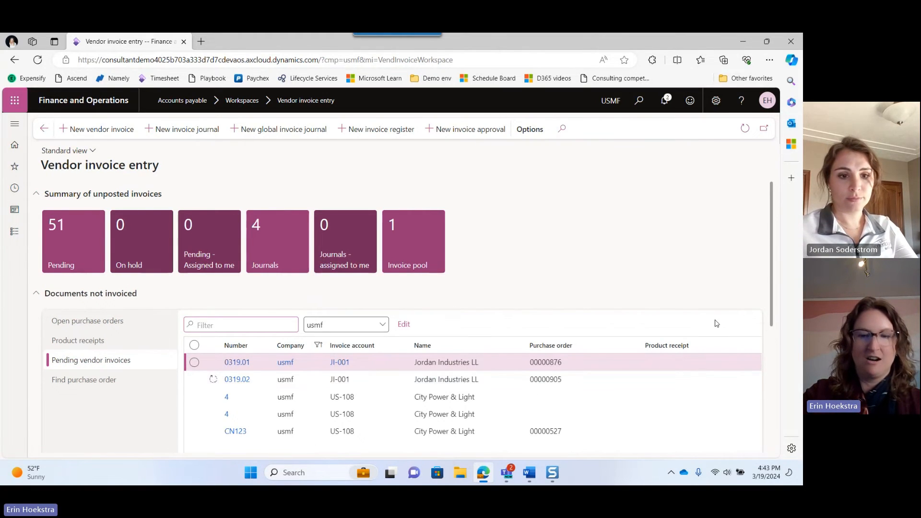
{"action": "scroll", "coordinate": [714, 307], "scroll_direction": "down", "scroll_amount": 1}
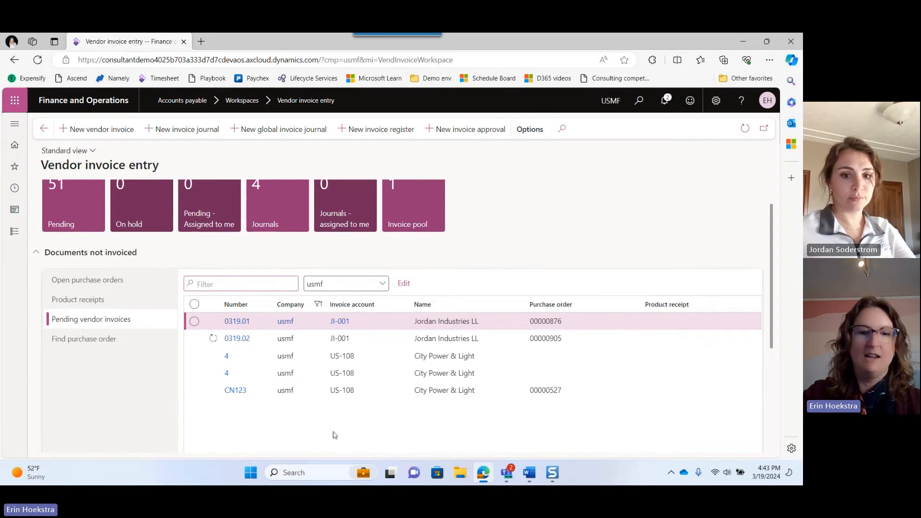
{"action": "left_click", "coordinate": [245, 343]}
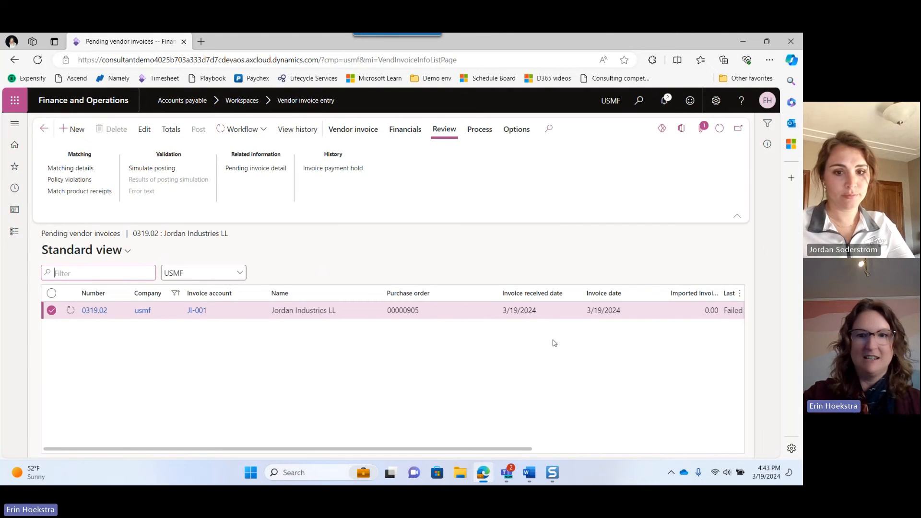
{"action": "left_click", "coordinate": [97, 313]}
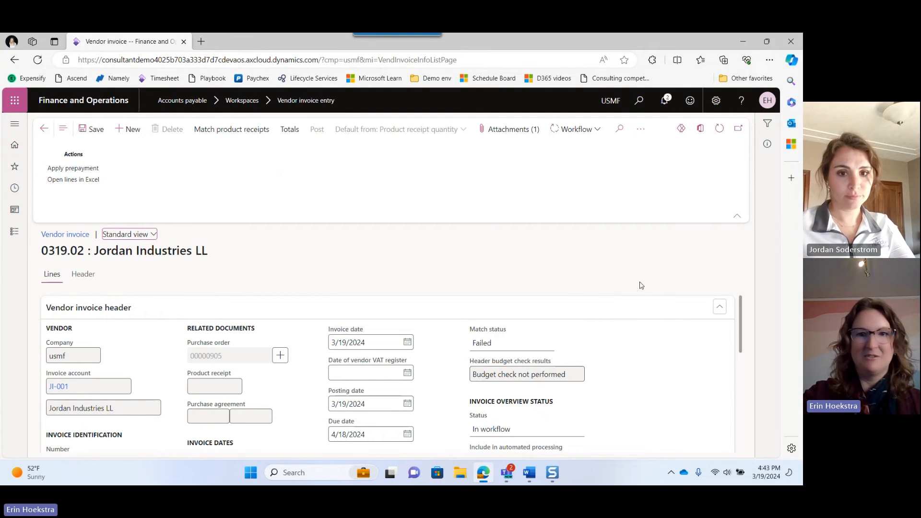
- Examine the notes and file preview of the invoice's attachment and return to the invoice
{"action": "left_click", "coordinate": [504, 133]}
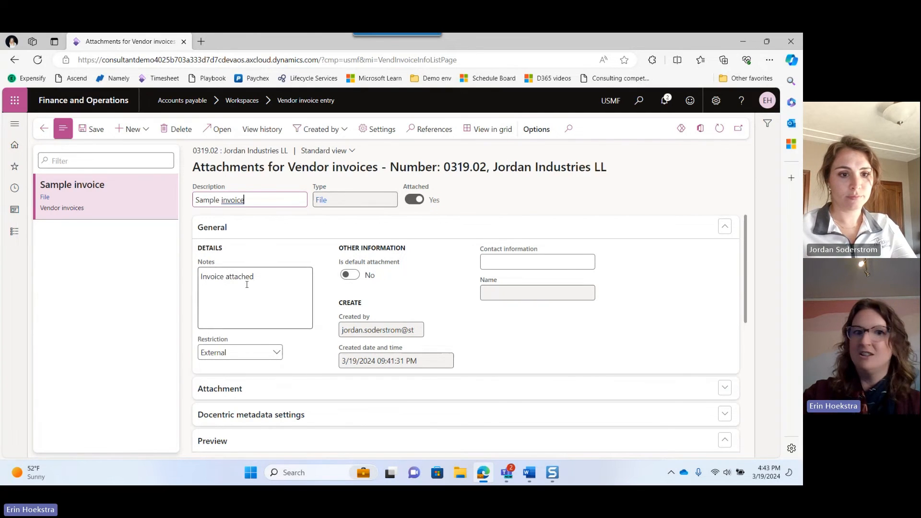
{"action": "scroll", "coordinate": [246, 285], "scroll_direction": "down", "scroll_amount": 3}
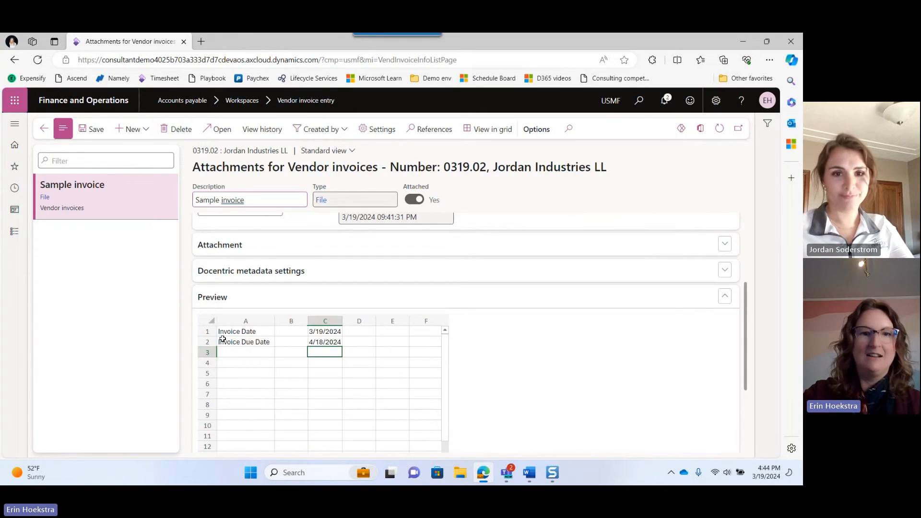
{"action": "left_click", "coordinate": [42, 134]}
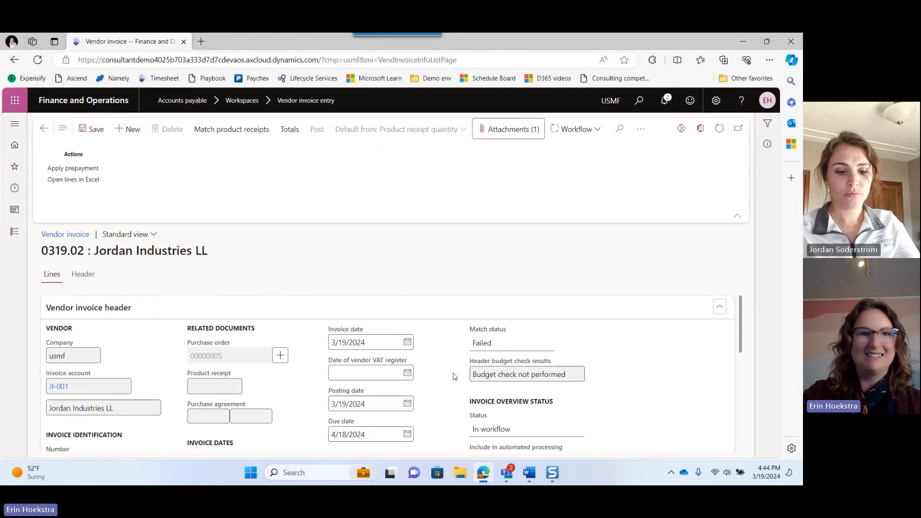
- Refresh the vendor invoice, review its workflow options, and approve it with the comment "Approved"
{"action": "scroll", "coordinate": [638, 380], "scroll_direction": "down", "scroll_amount": 1}
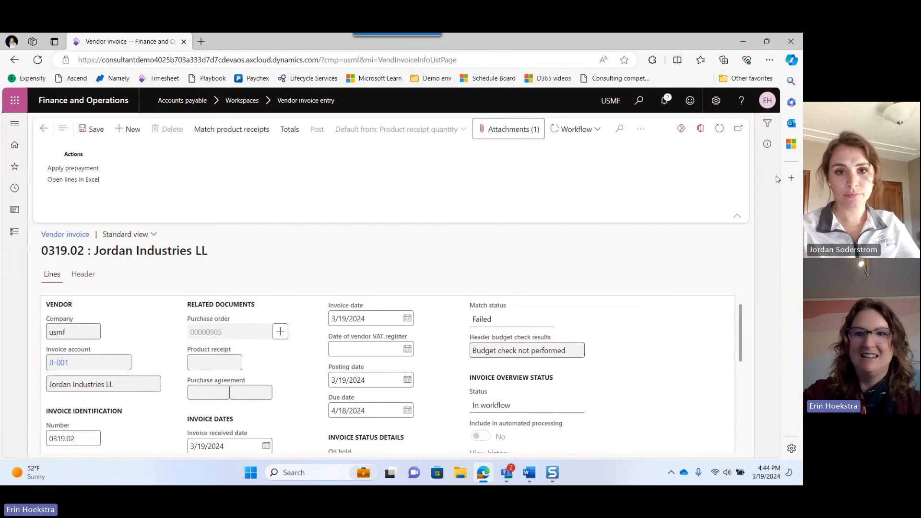
{"action": "left_click", "coordinate": [720, 131]}
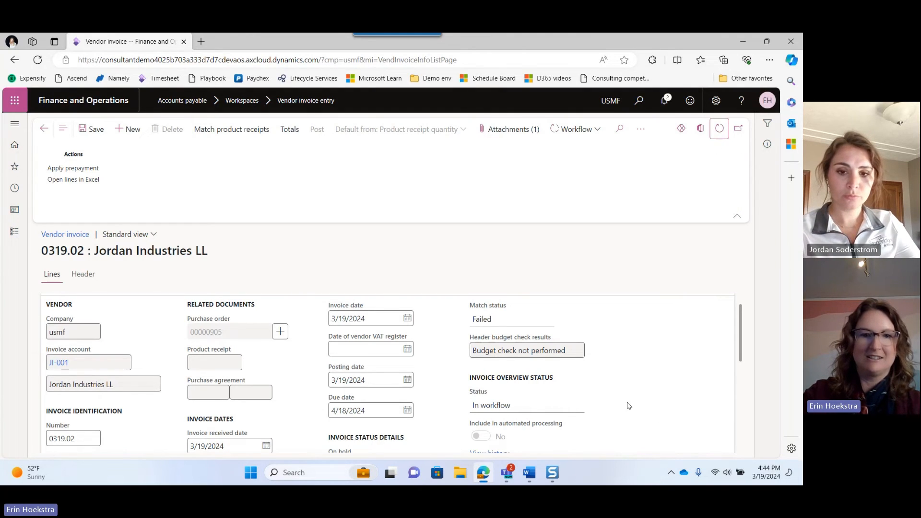
{"action": "left_click", "coordinate": [596, 133]}
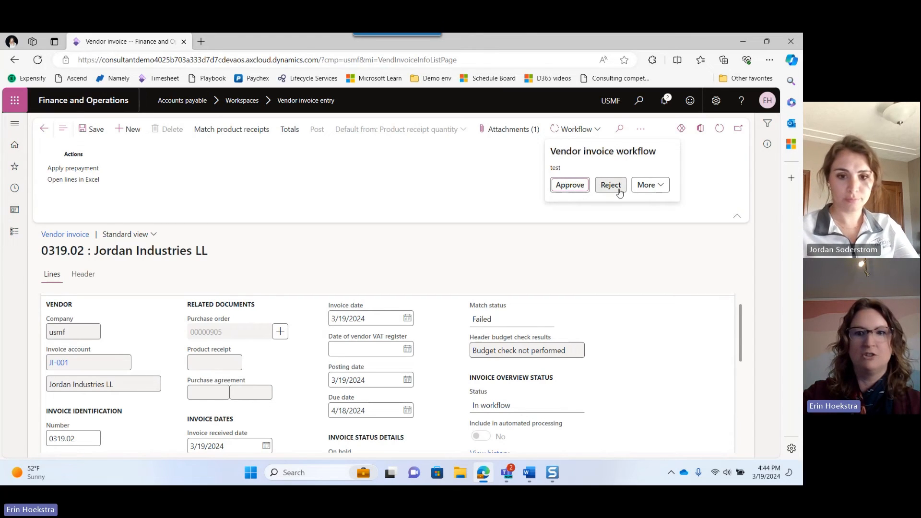
{"action": "left_click", "coordinate": [654, 187]}
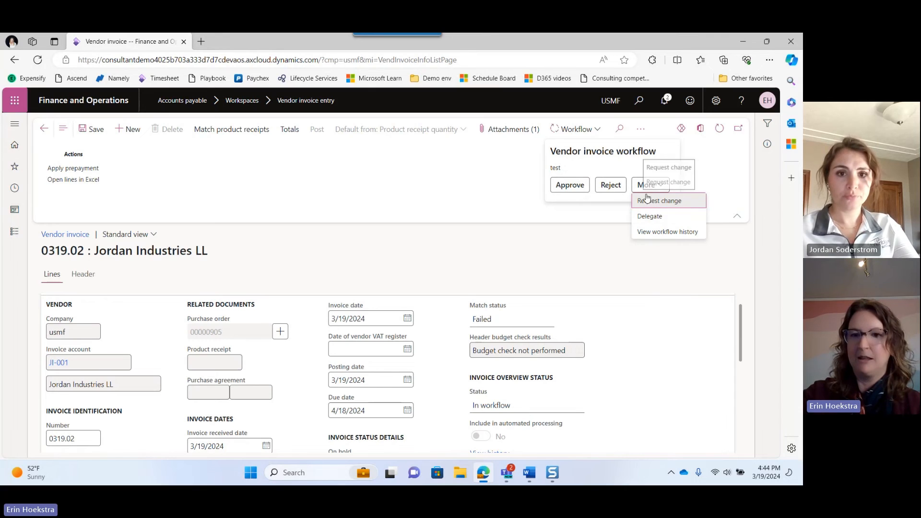
{"action": "left_click", "coordinate": [561, 190]}
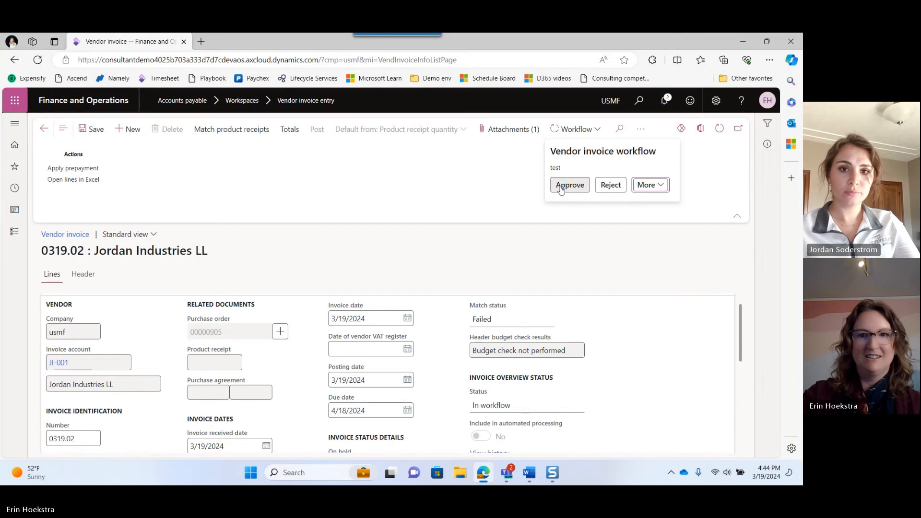
{"action": "left_click", "coordinate": [561, 189]}
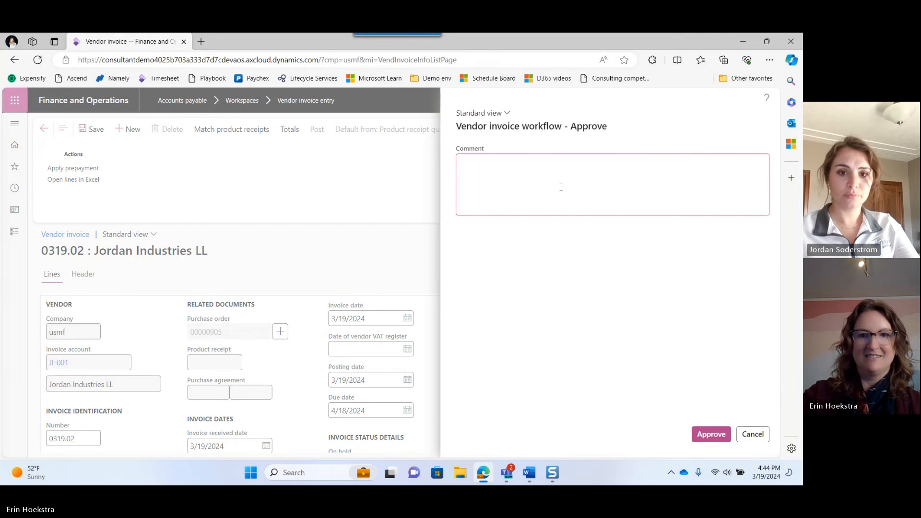
{"action": "type", "text": "Approved"}
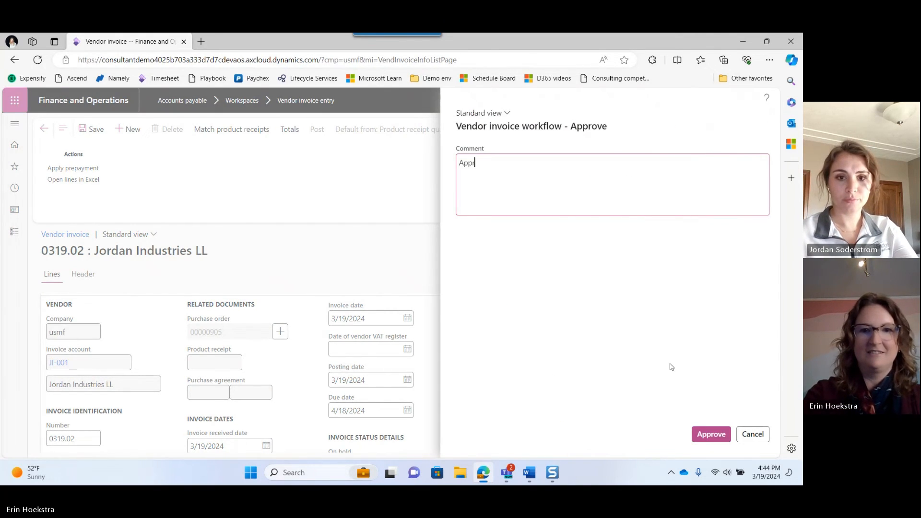
{"action": "left_click", "coordinate": [715, 439]}
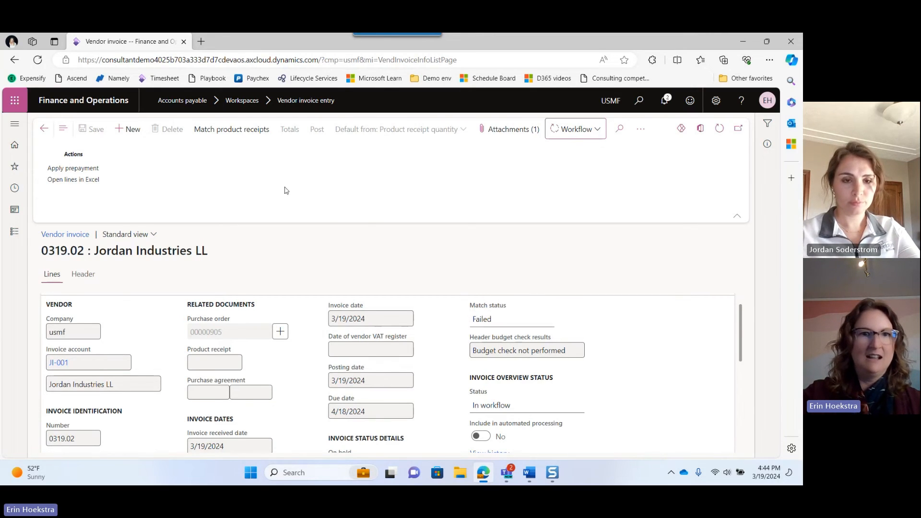
- Match the invoice's Speaker driver line to the product receipt dated 3/19/2024 and close the notice on the invoice
{"action": "left_click", "coordinate": [221, 135]}
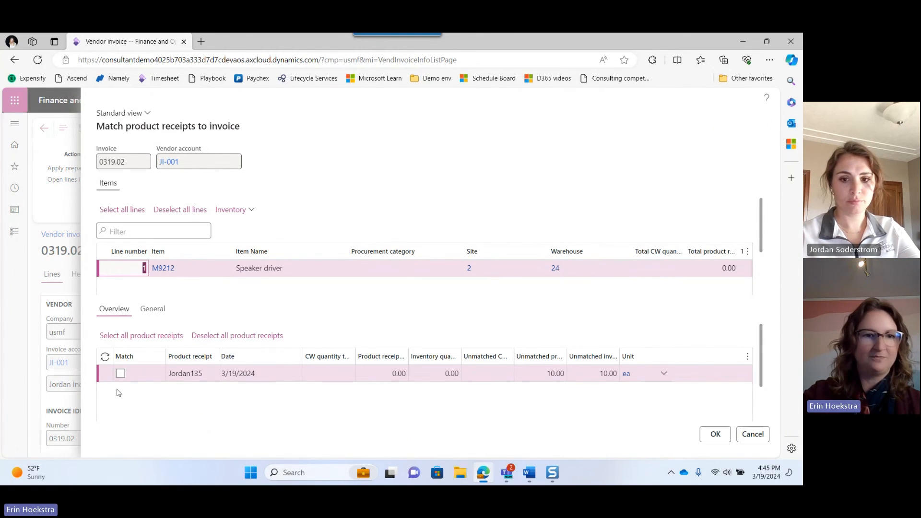
{"action": "left_click", "coordinate": [120, 374]}
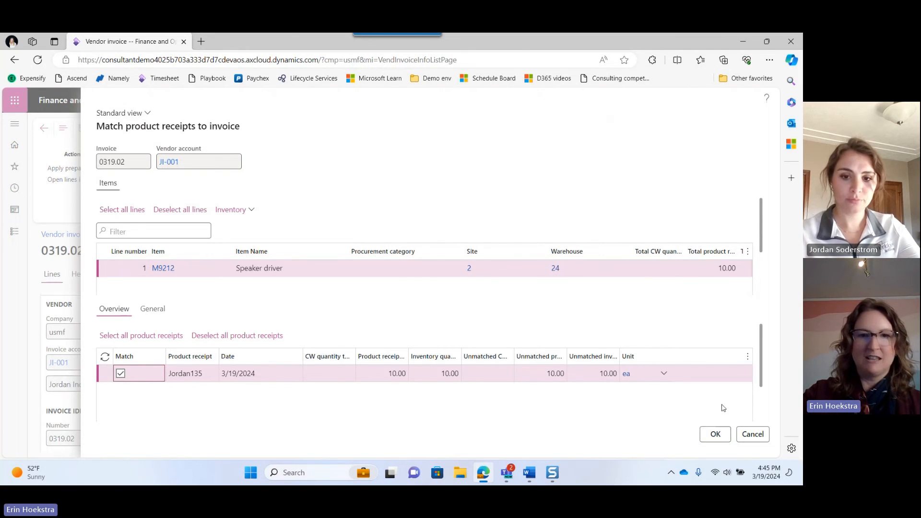
{"action": "left_click", "coordinate": [716, 437]}
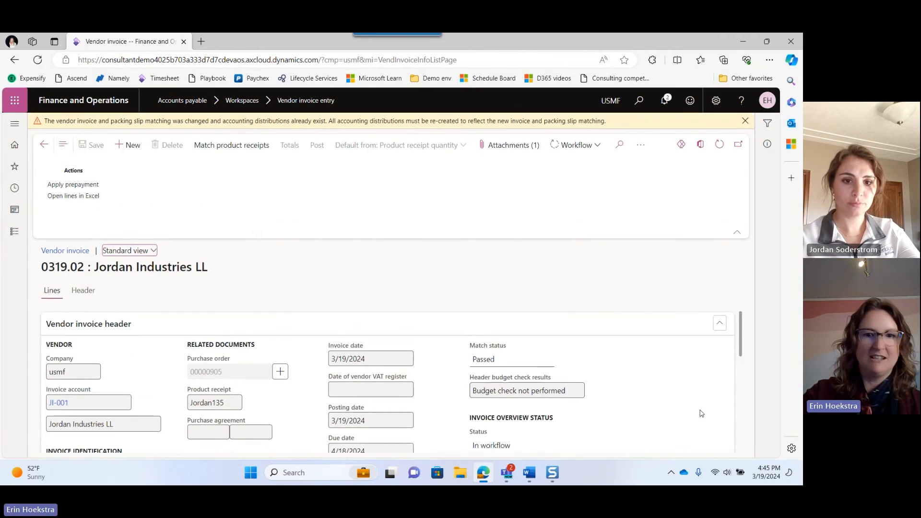
{"action": "left_click", "coordinate": [744, 121]}
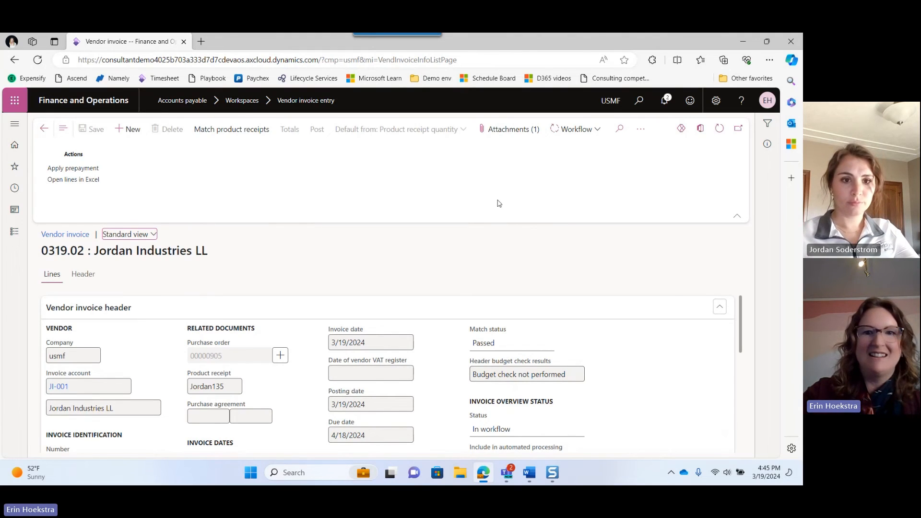
- Refresh the approved and matched vendor invoice 0319.02 and post it
{"action": "left_click", "coordinate": [722, 131]}
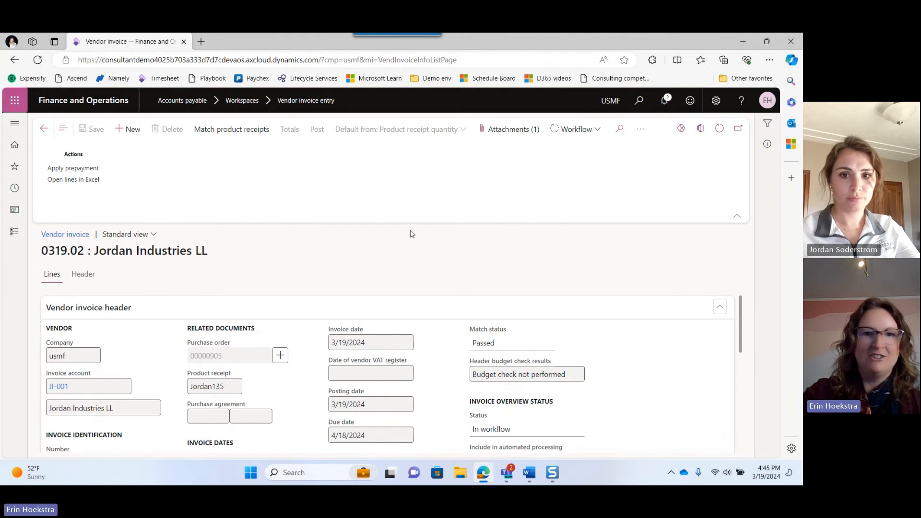
{"action": "left_click", "coordinate": [318, 136]}
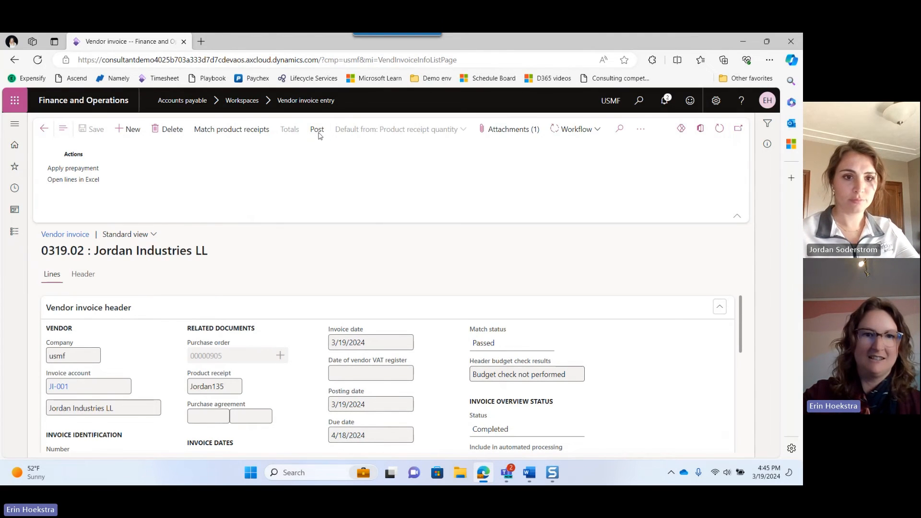